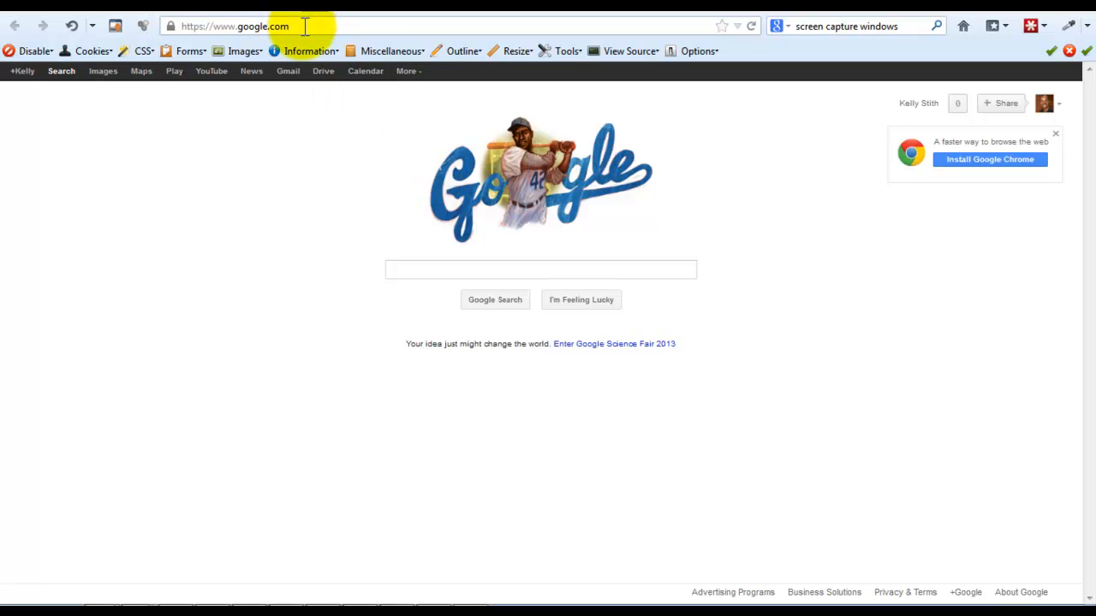
- Open the Google Analytics website at google.com/analytics
left_click(305, 26)
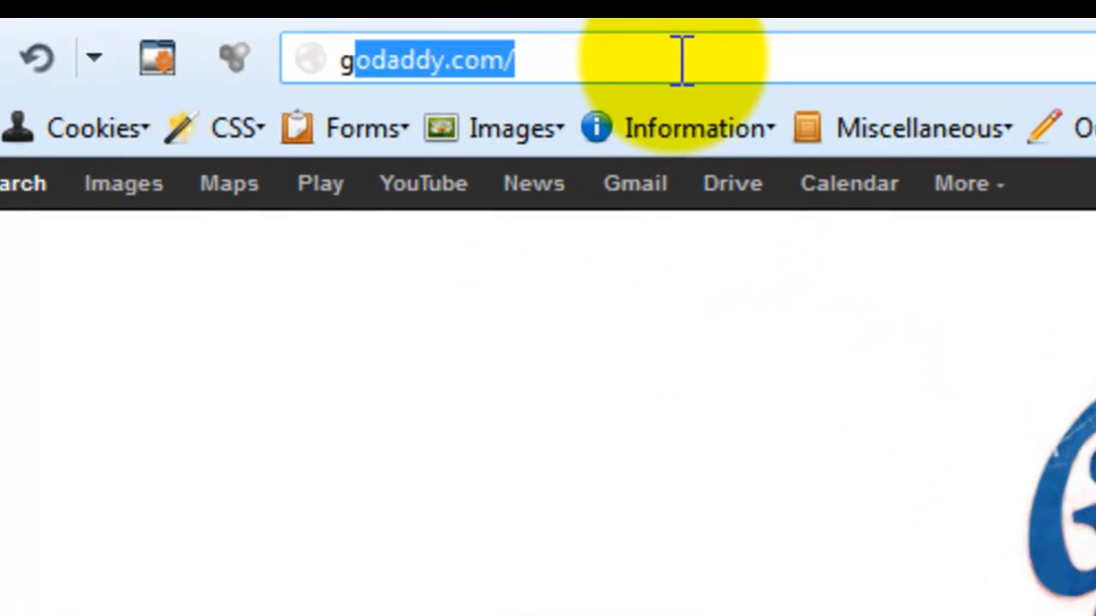
type("google.com/an")
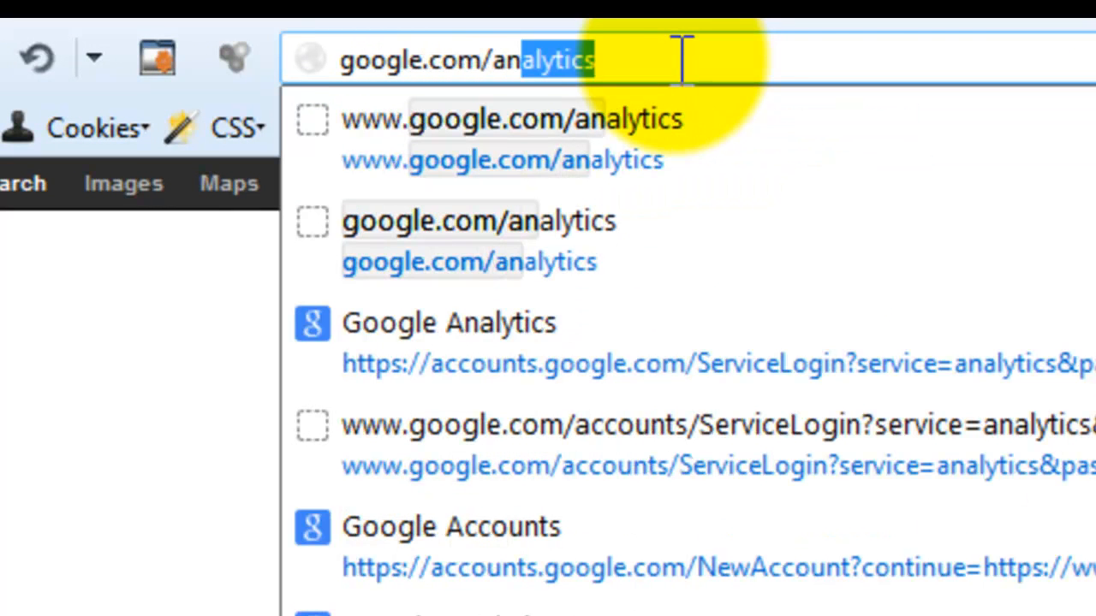
type("a")
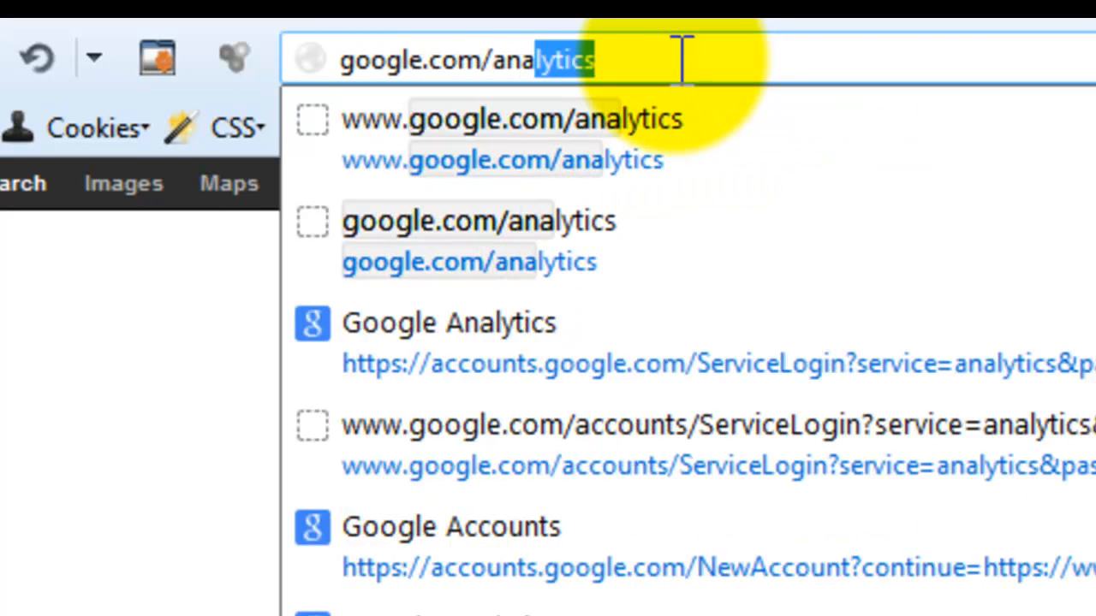
key("Return")
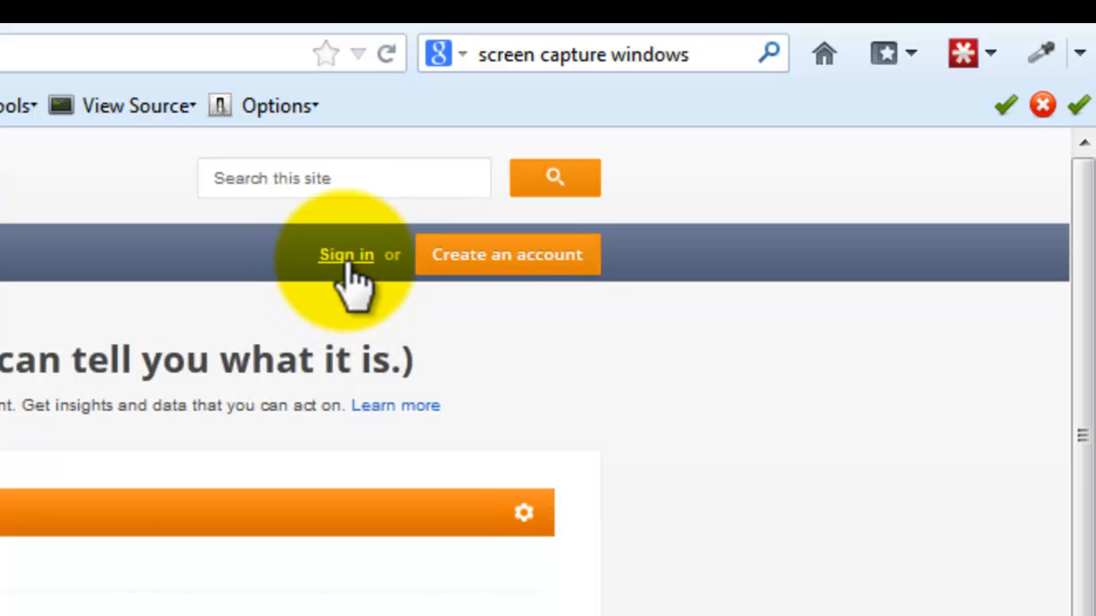
- Start creating a new Google account for Analytics and enter the current email address in the sign-up form
left_click(503, 259)
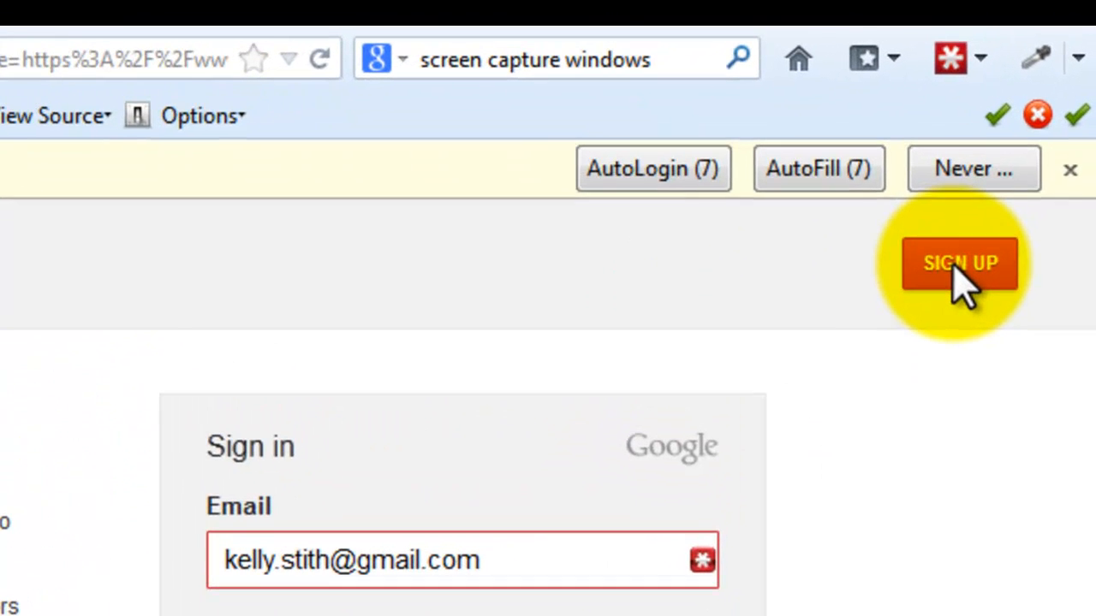
left_click(978, 218)
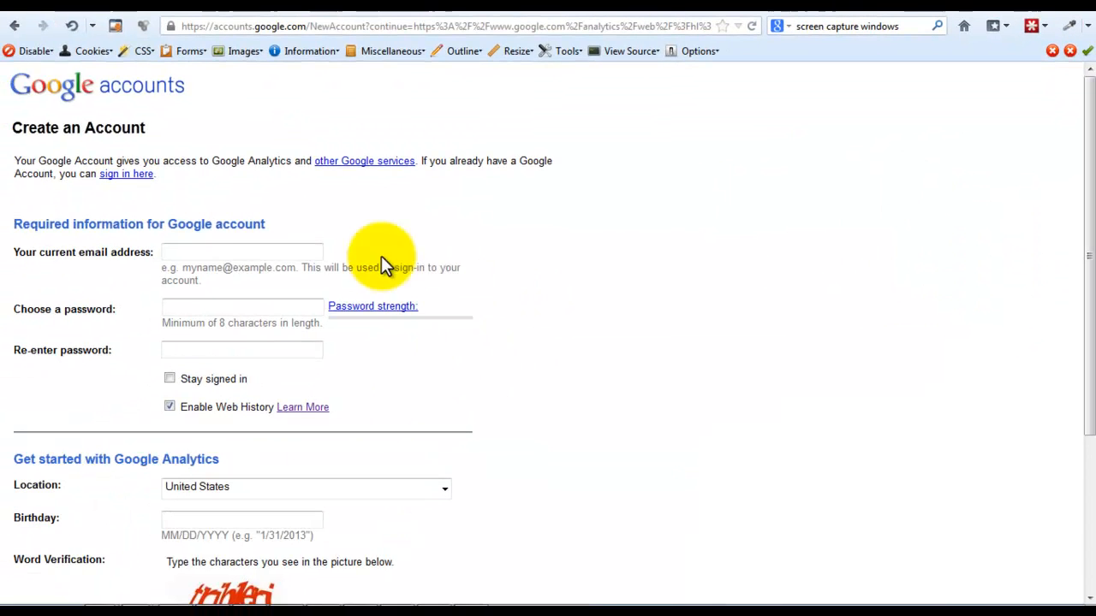
left_click(235, 251)
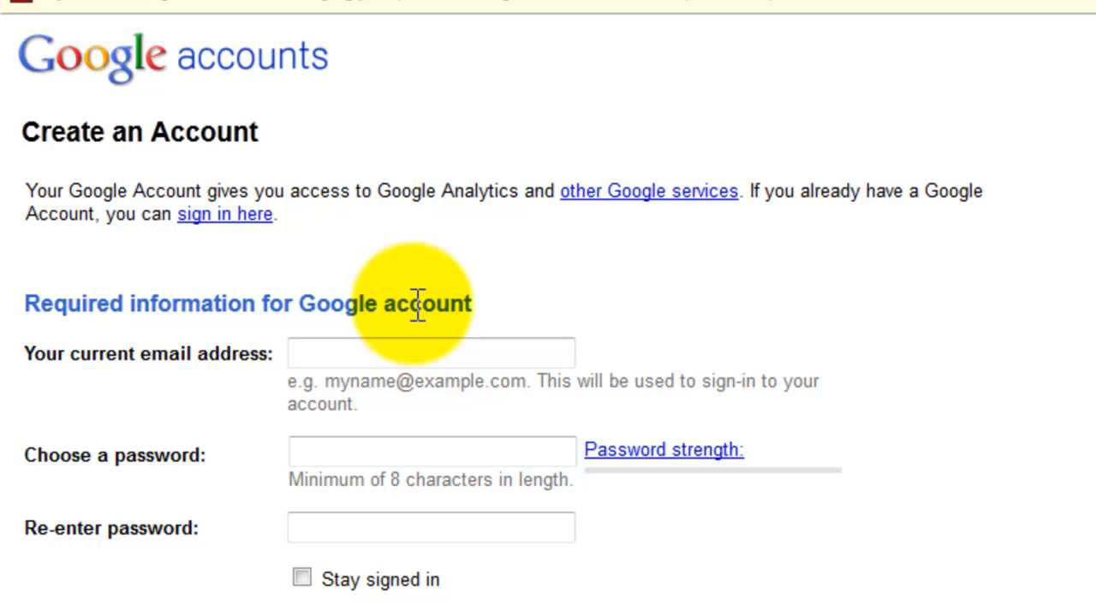
type("xl")
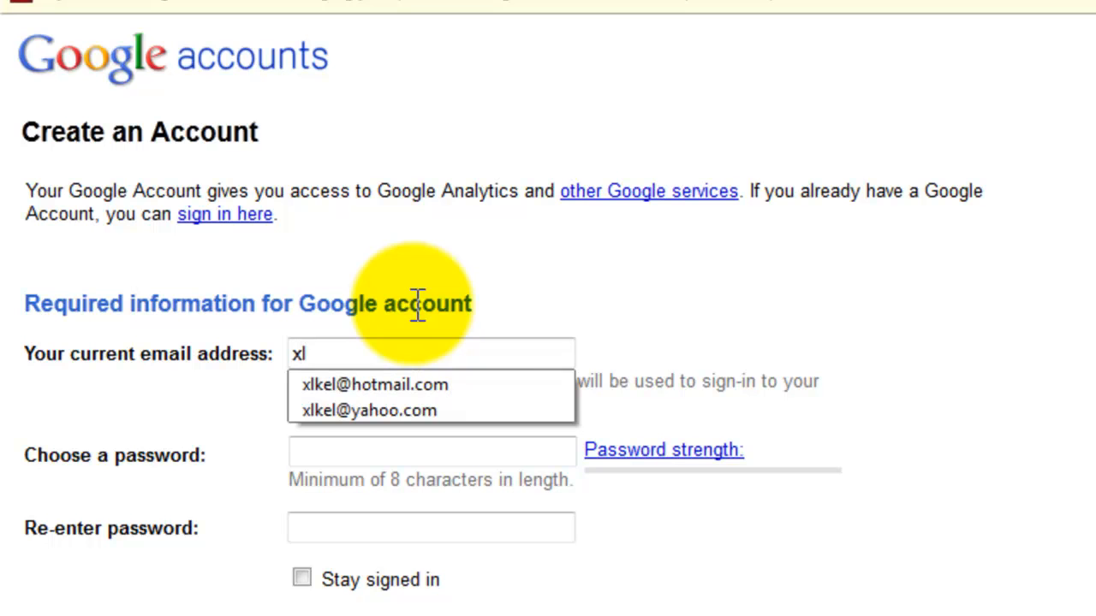
left_click(409, 387)
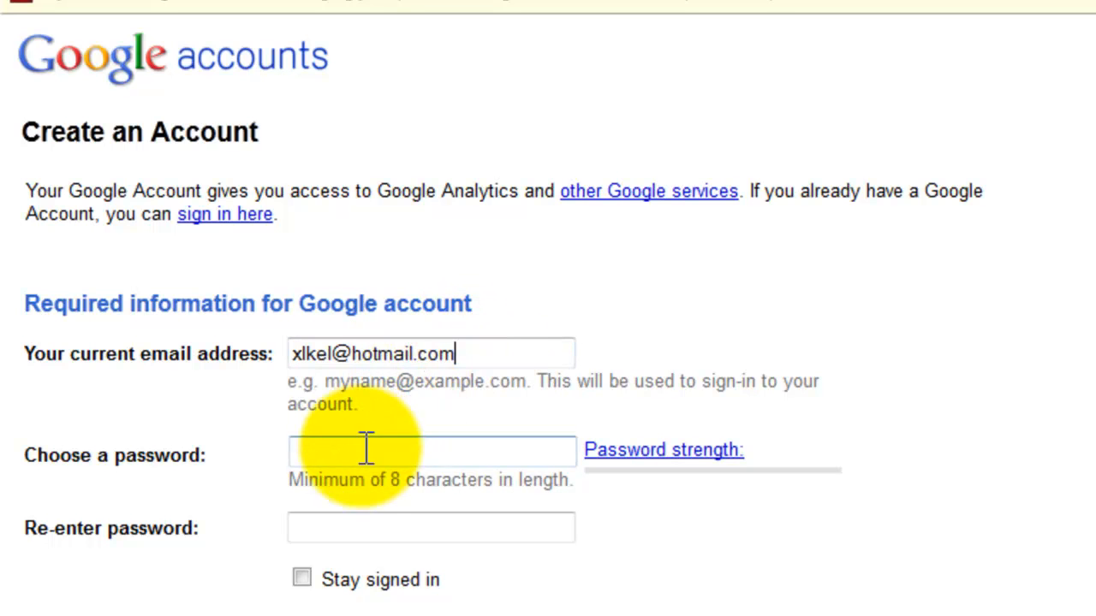
- Choose the new account's password and re-enter the same password to match it
left_click(366, 454)
type("***")
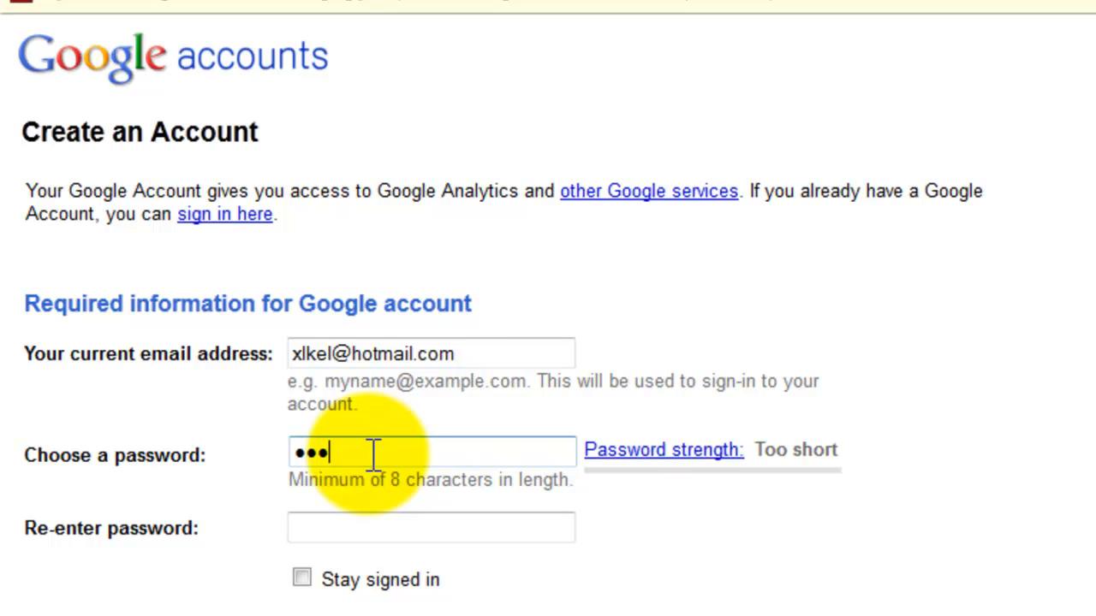
type("******")
key("Tab")
type("****")
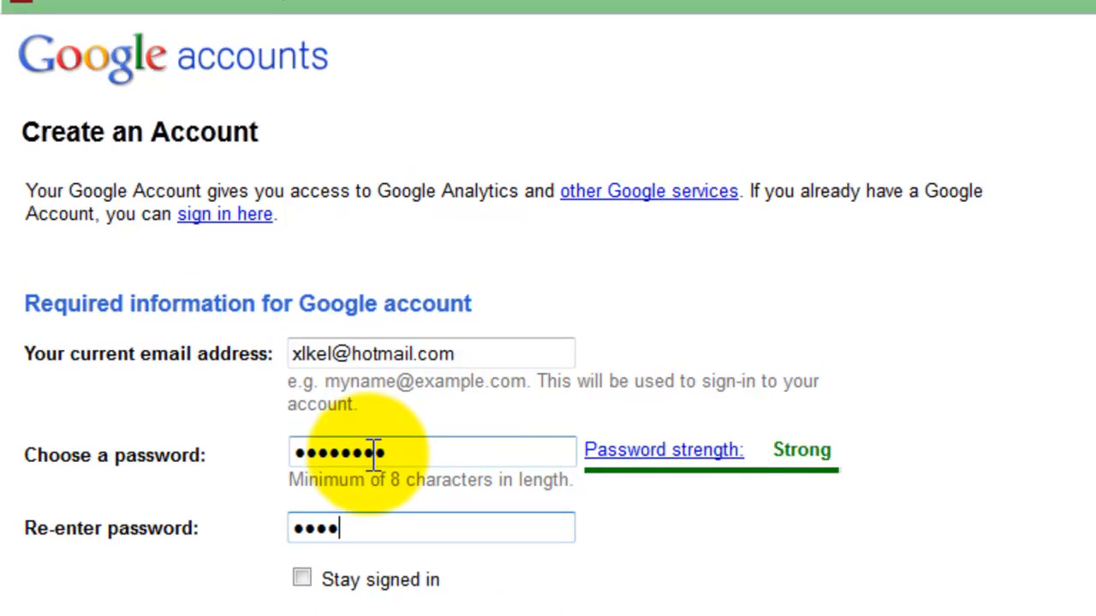
type("***")
key("BackSpace")
key("BackSpace")
key("BackSpace")
key("BackSpace")
key("BackSpace")
key("BackSpace")
key("BackSpace")
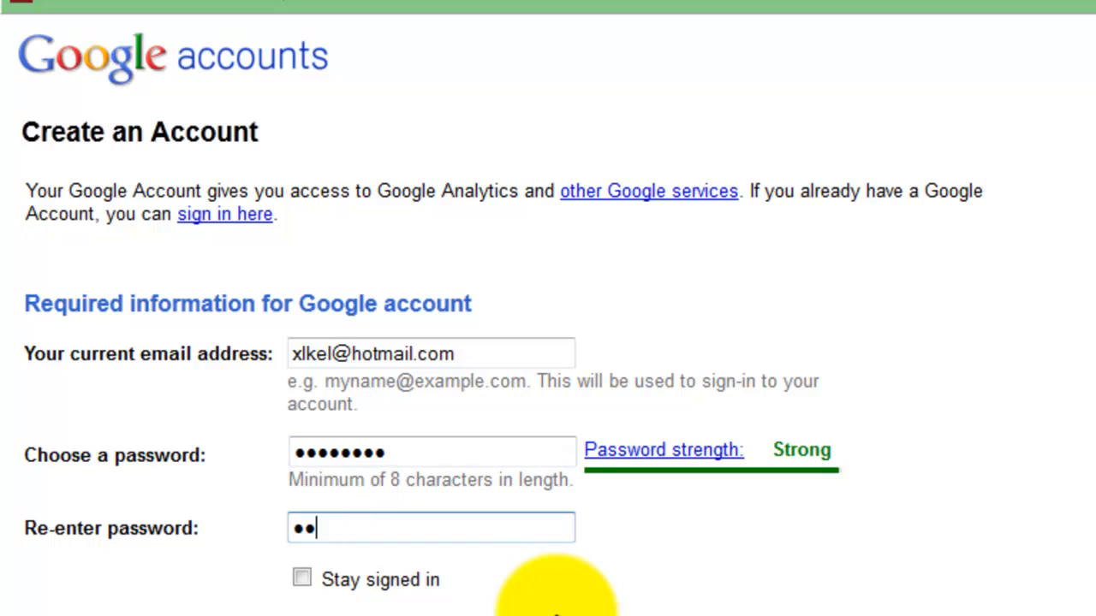
type("*********")
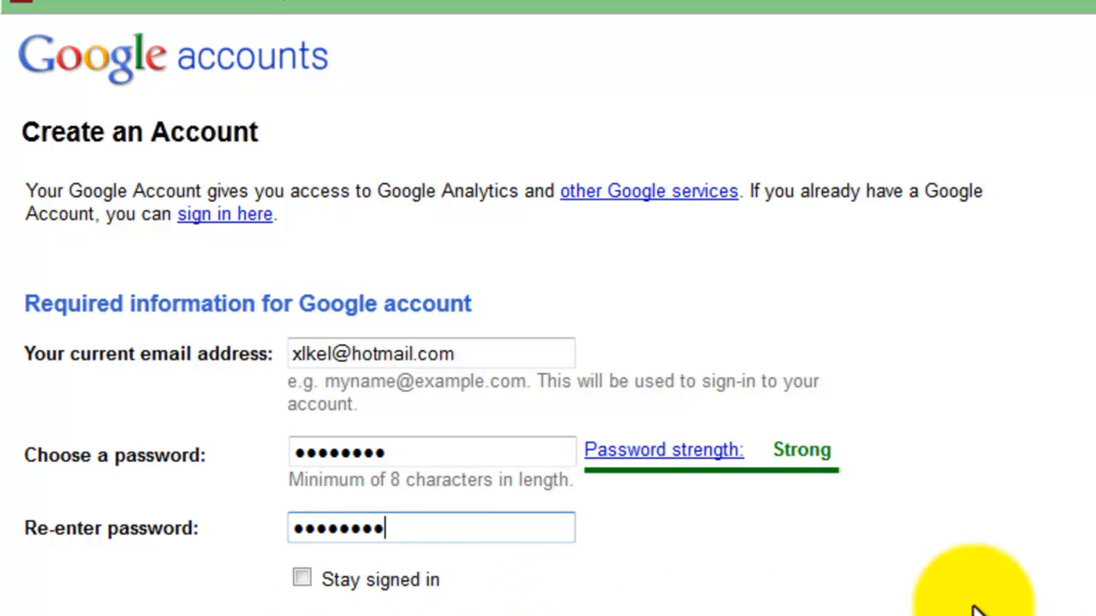
- Fill in the account holder's date of birth in the Birthday field
scroll(1092, 589, "down", 2)
scroll(1092, 589, "down", 2)
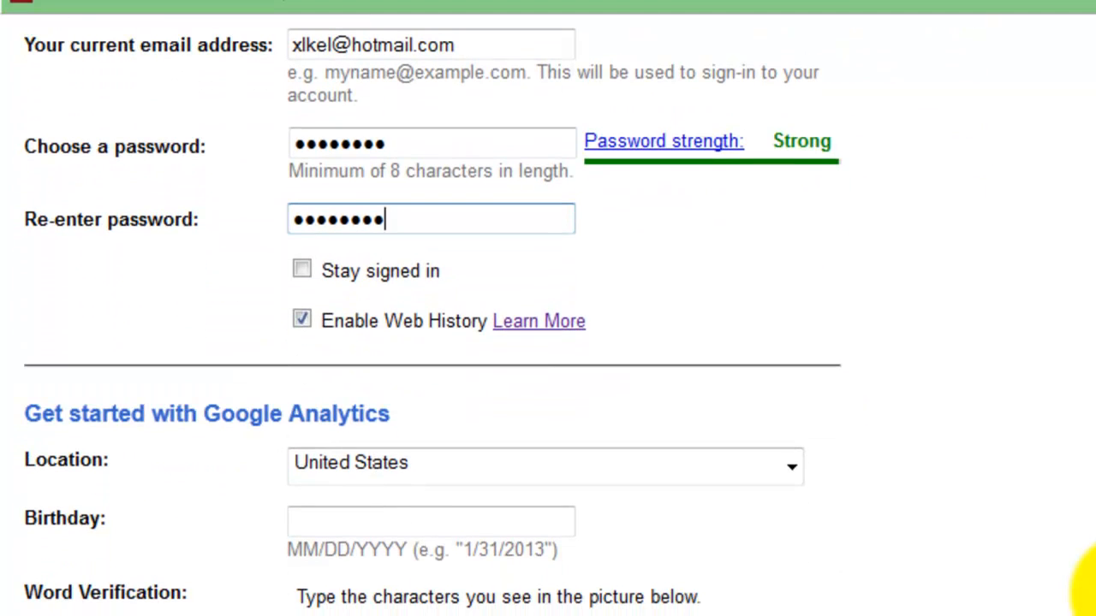
left_click(432, 520)
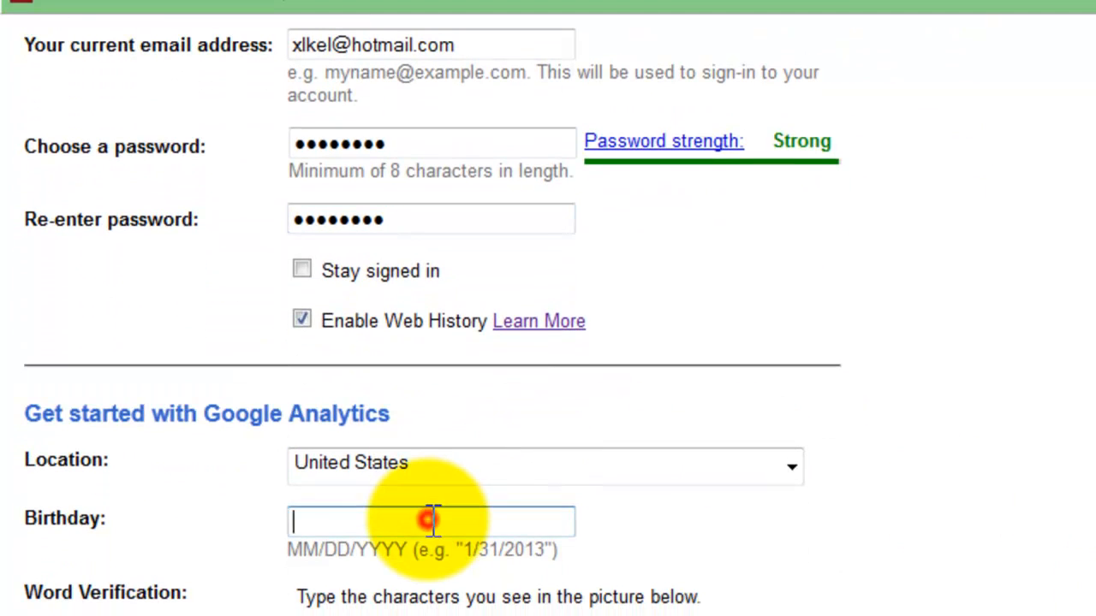
type("10")
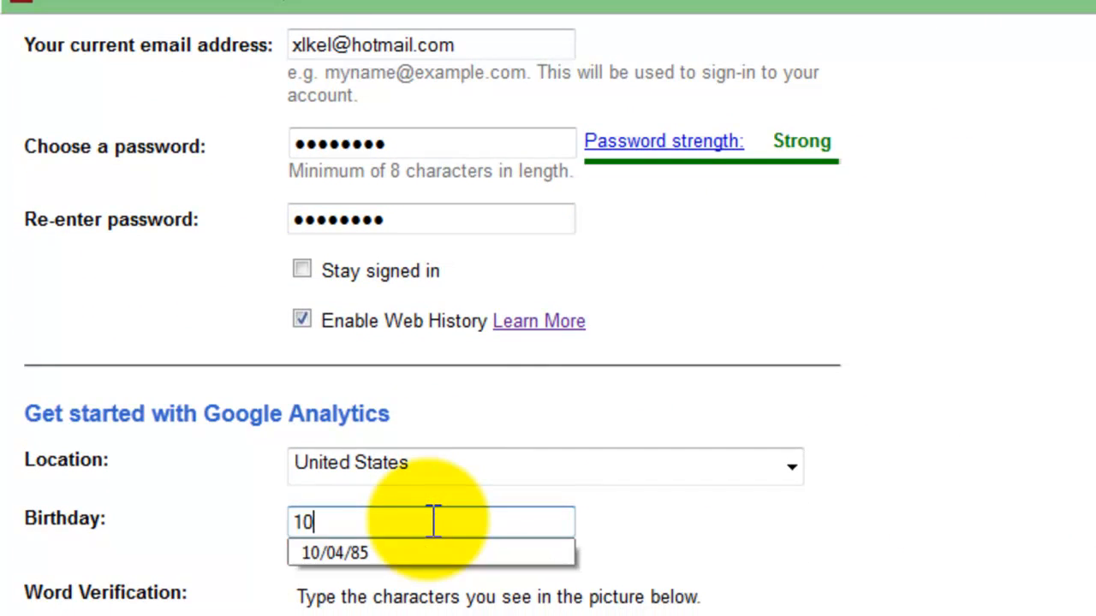
left_click(420, 549)
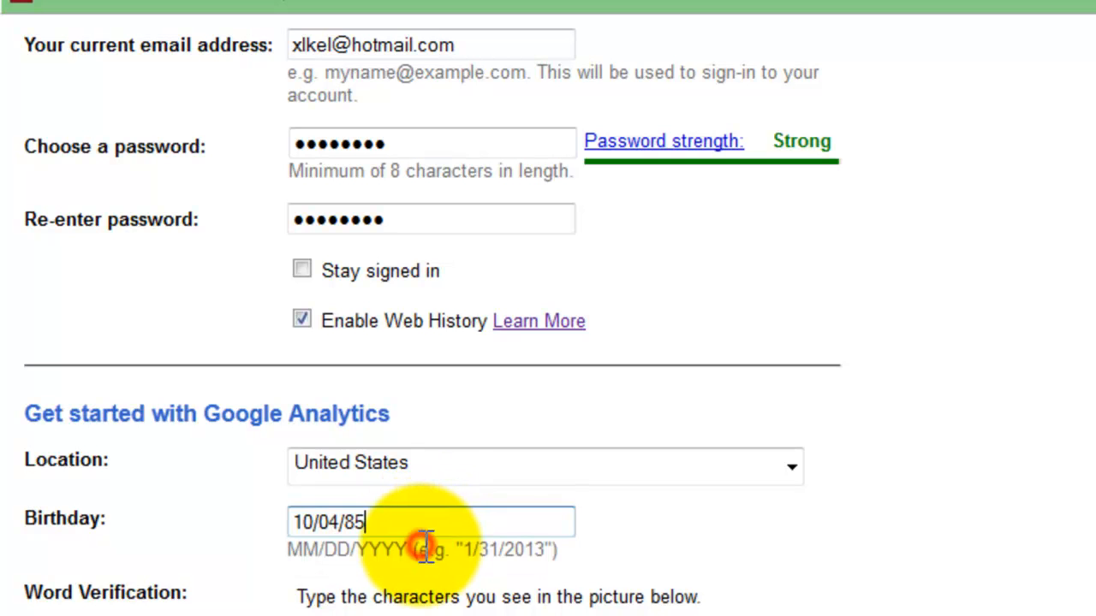
- Enter the word verification characters, agree to the Terms of Service and Privacy Policy, and submit the account form
scroll(856, 283, "down", 5)
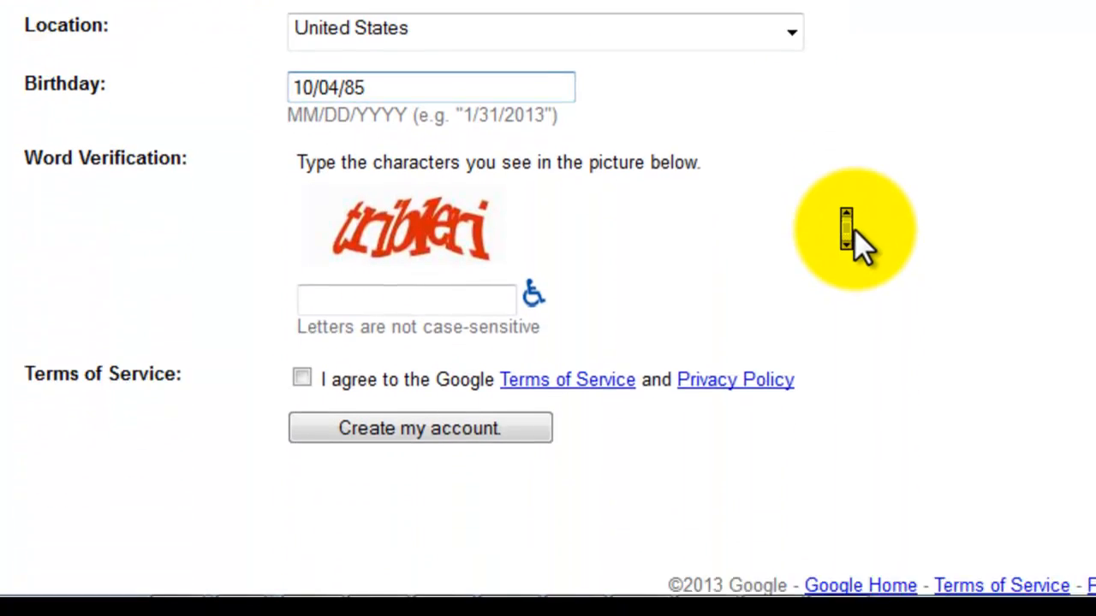
left_click(430, 283)
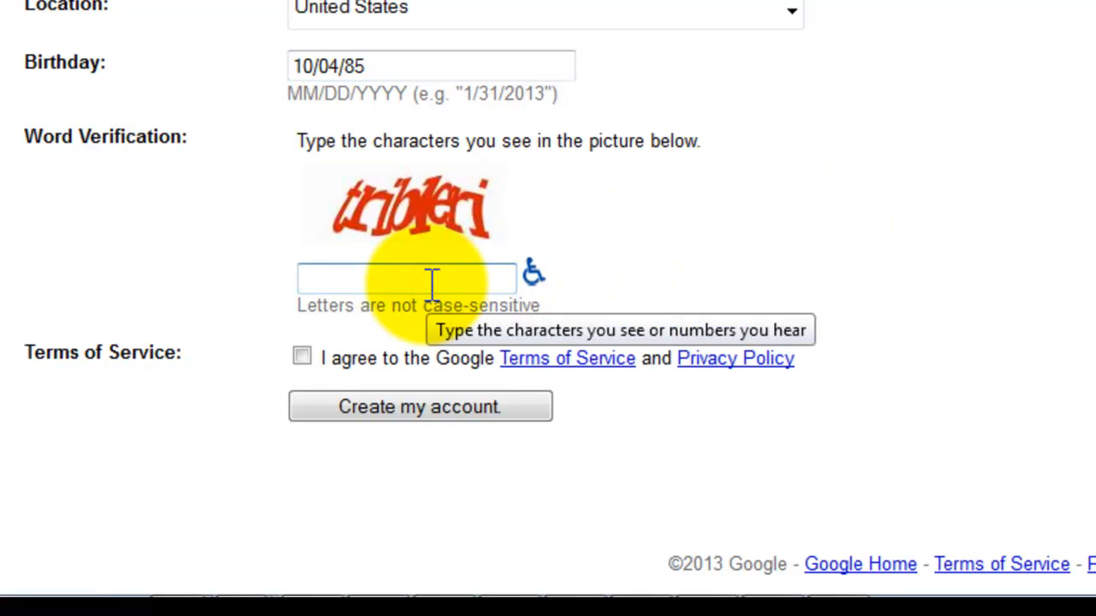
type("tr")
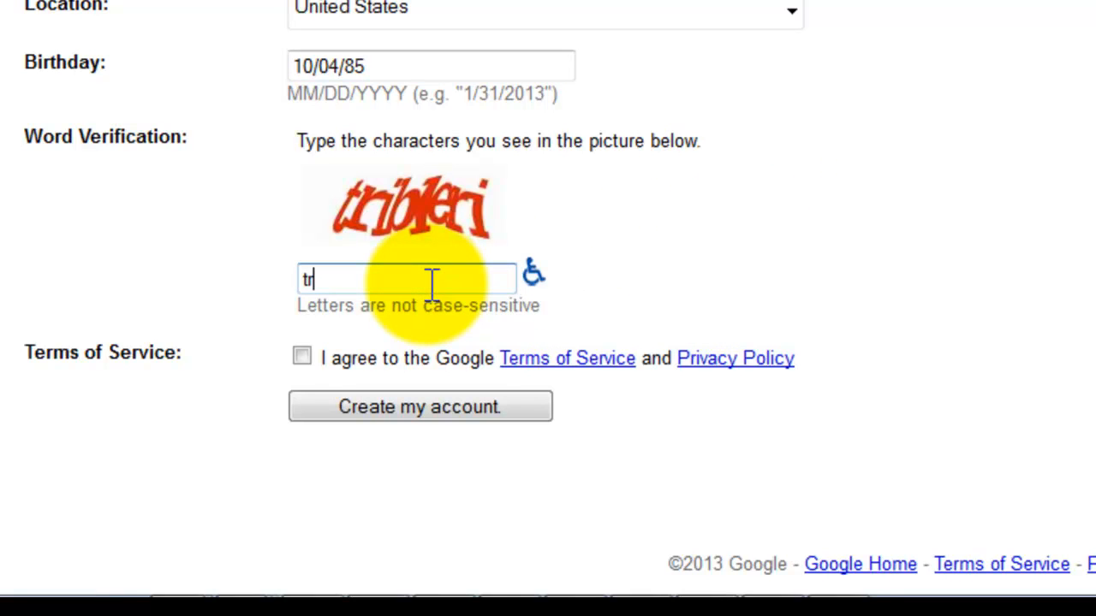
type("ibleri")
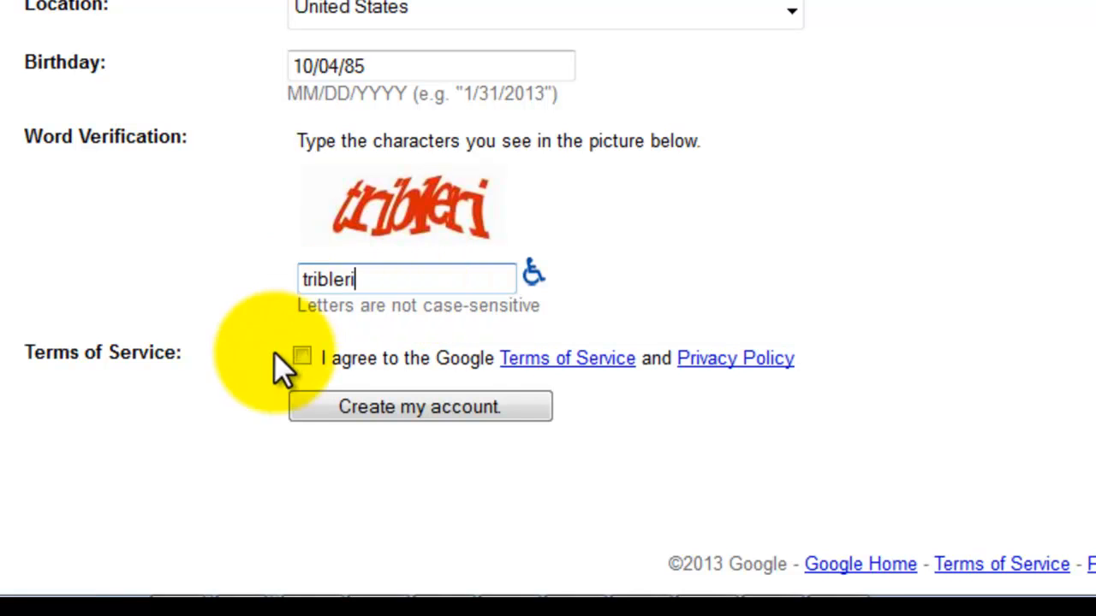
left_click(301, 355)
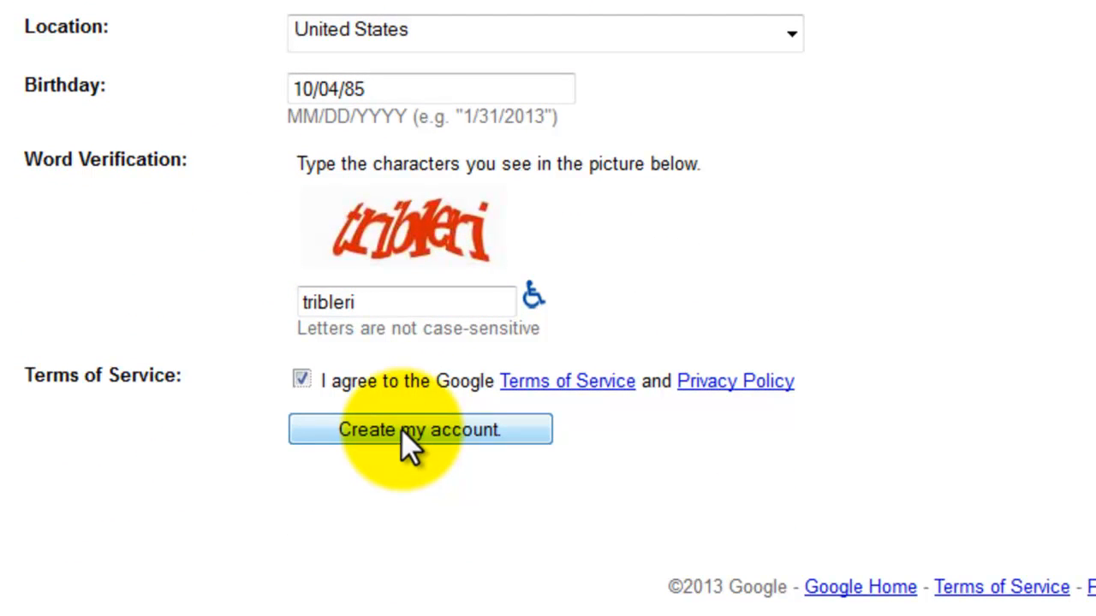
left_click(401, 429)
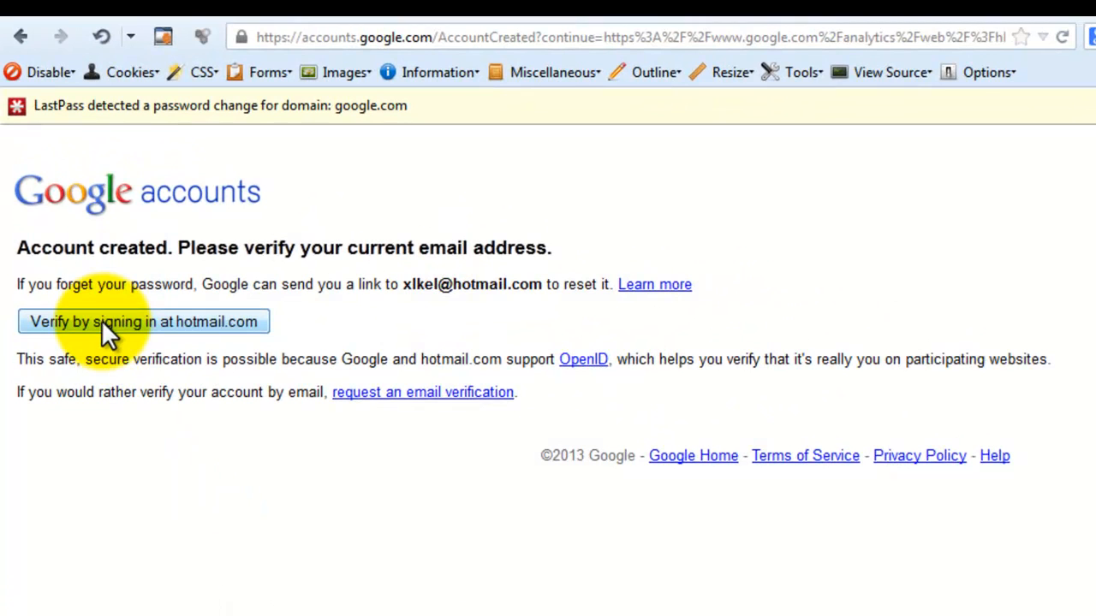
- Verify the email address by signing in at hotmail.com and allow Google to access the account's email addresses
left_click(165, 323)
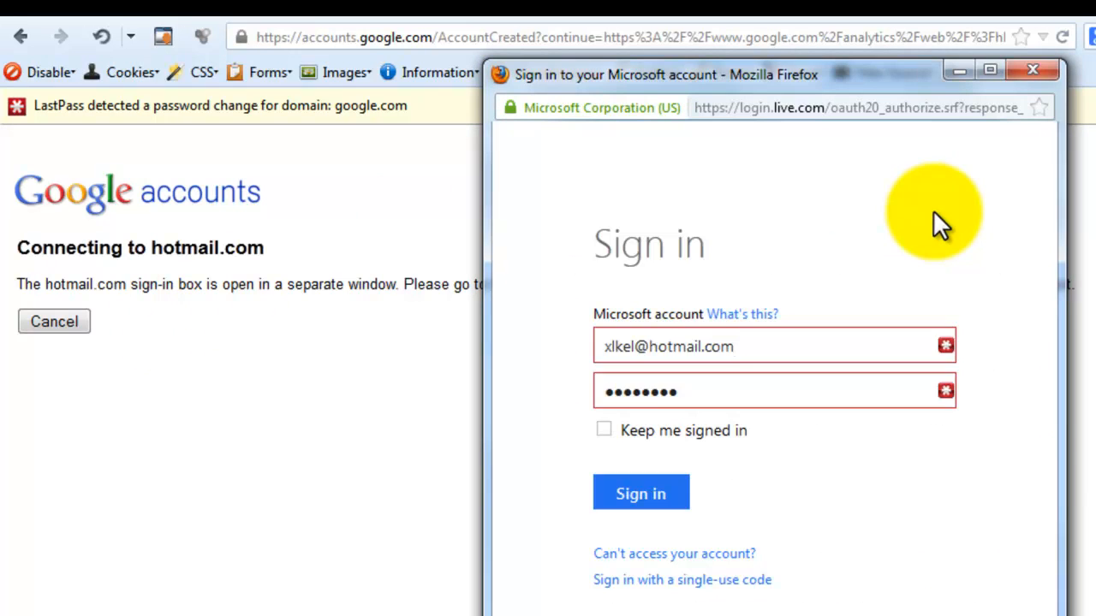
left_click(645, 492)
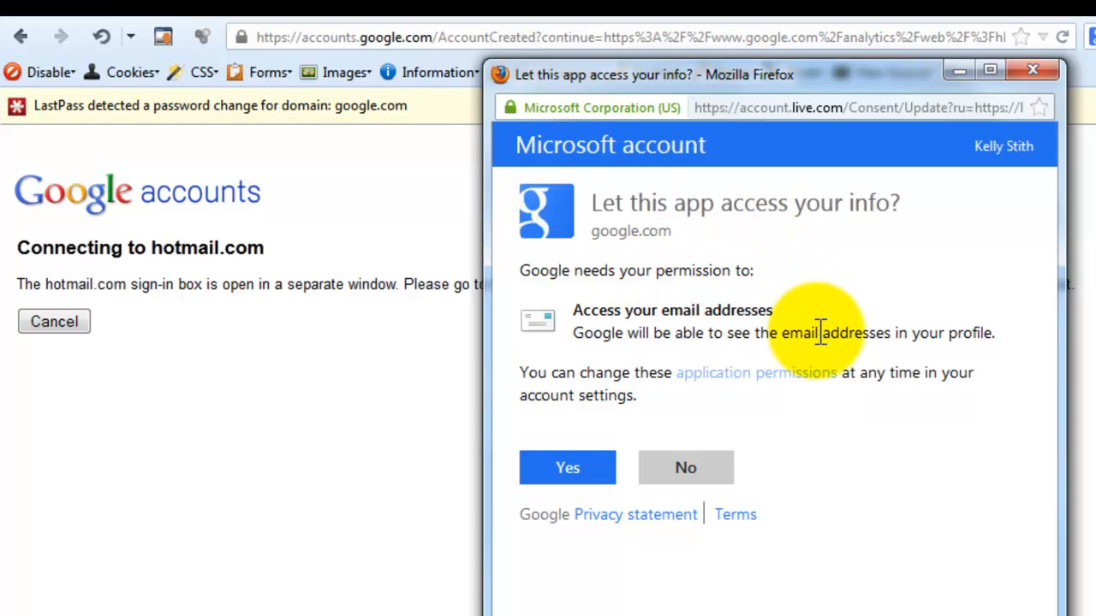
left_click(575, 467)
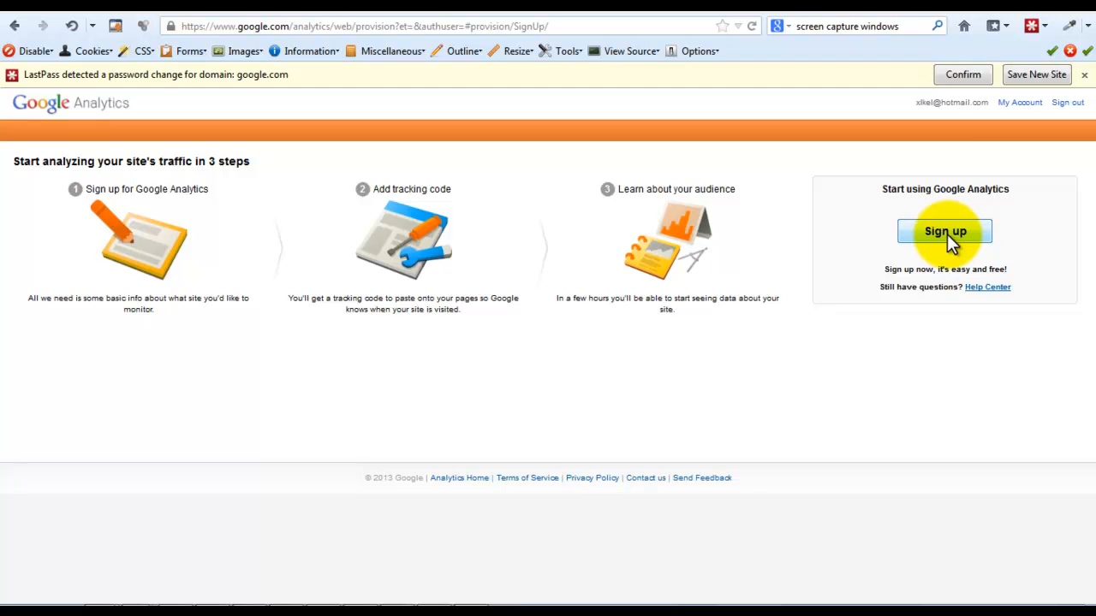
- Close the LastPass password change dialog without applying it to any site and start the Google Analytics sign-up
left_click(971, 76)
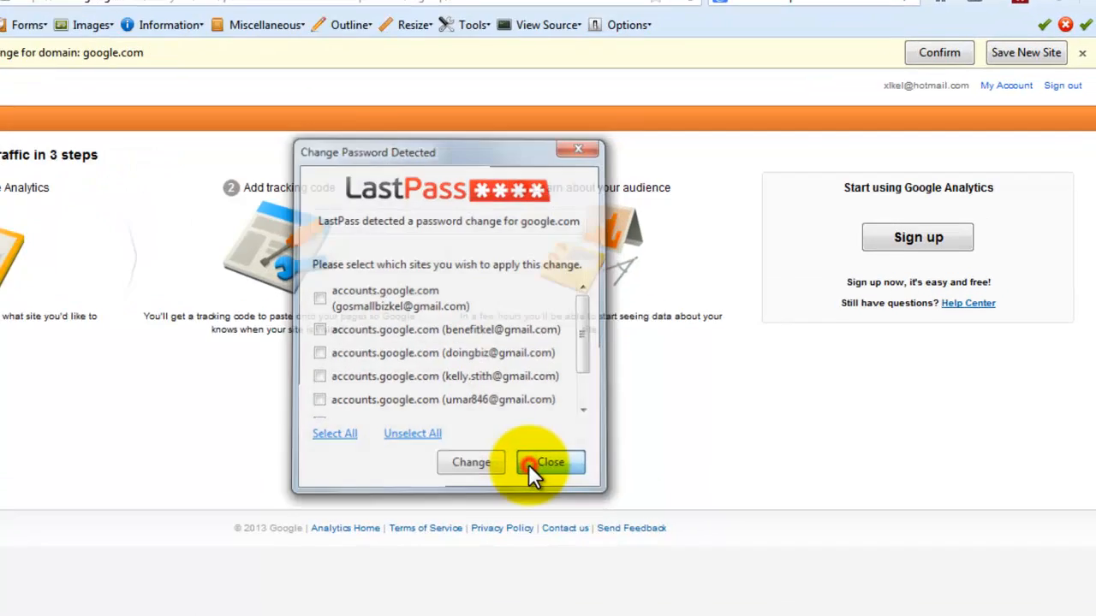
left_click(627, 426)
left_click(741, 224)
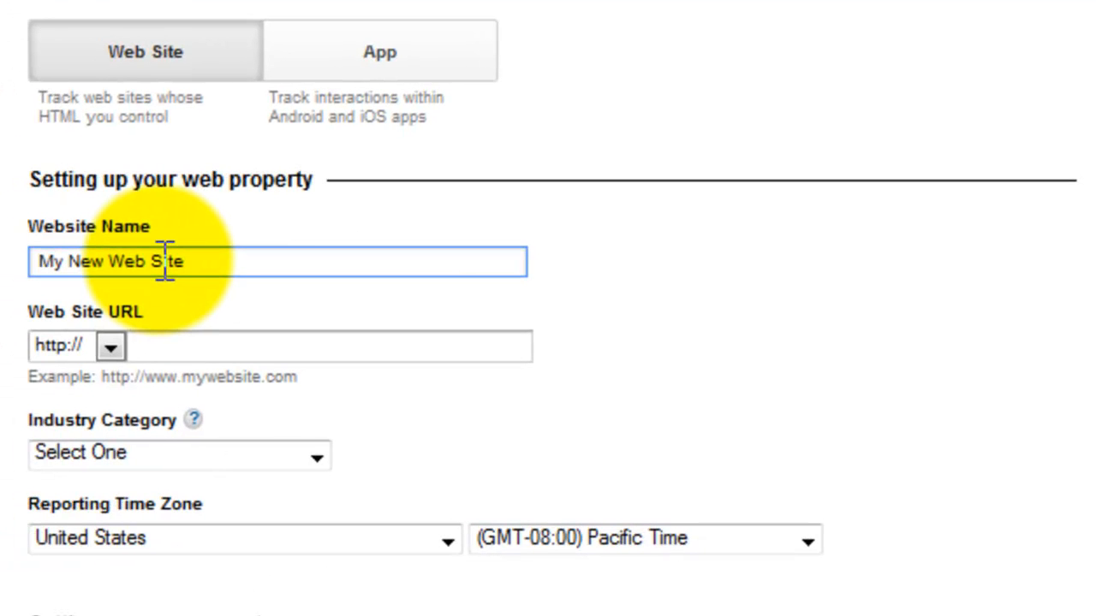
- Review the Website Name and Web Site URL fields and the available Industry Category options
left_click(165, 261)
left_click(183, 261)
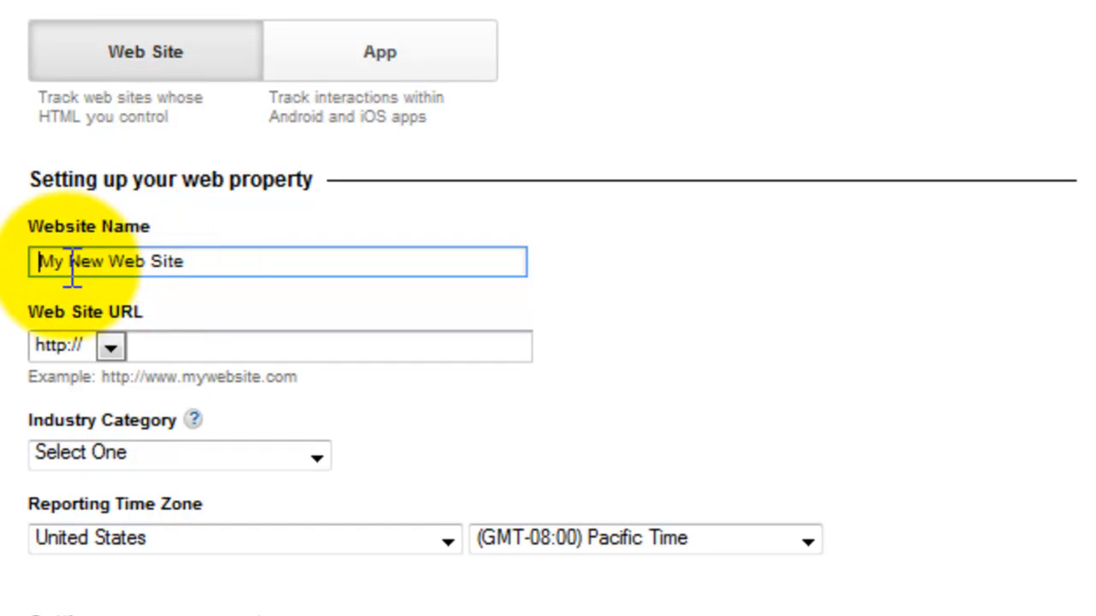
left_click(39, 265)
left_click(157, 259)
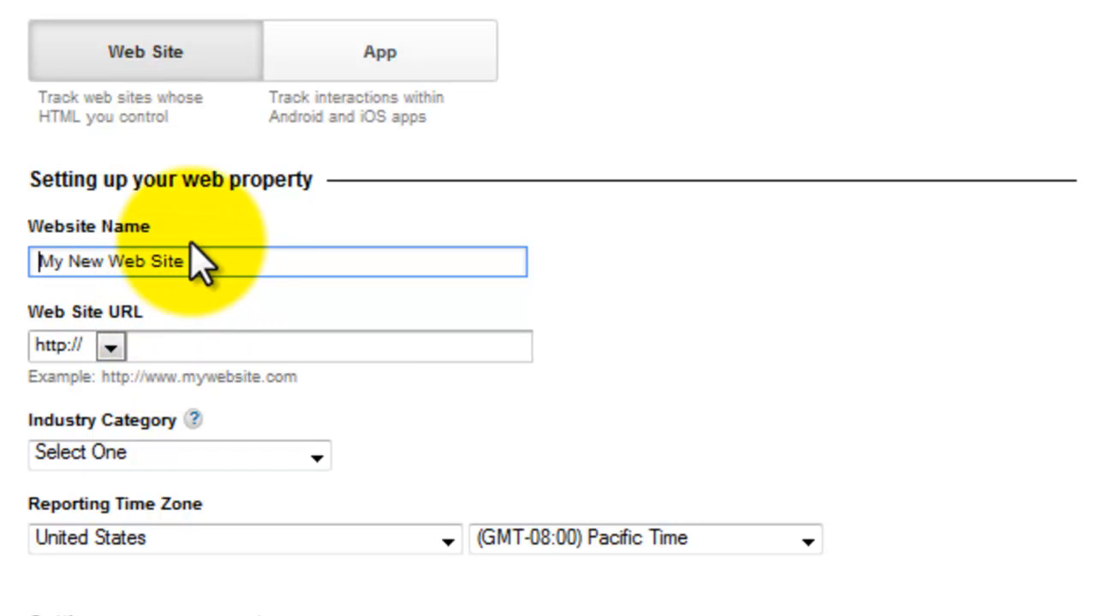
left_click(170, 349)
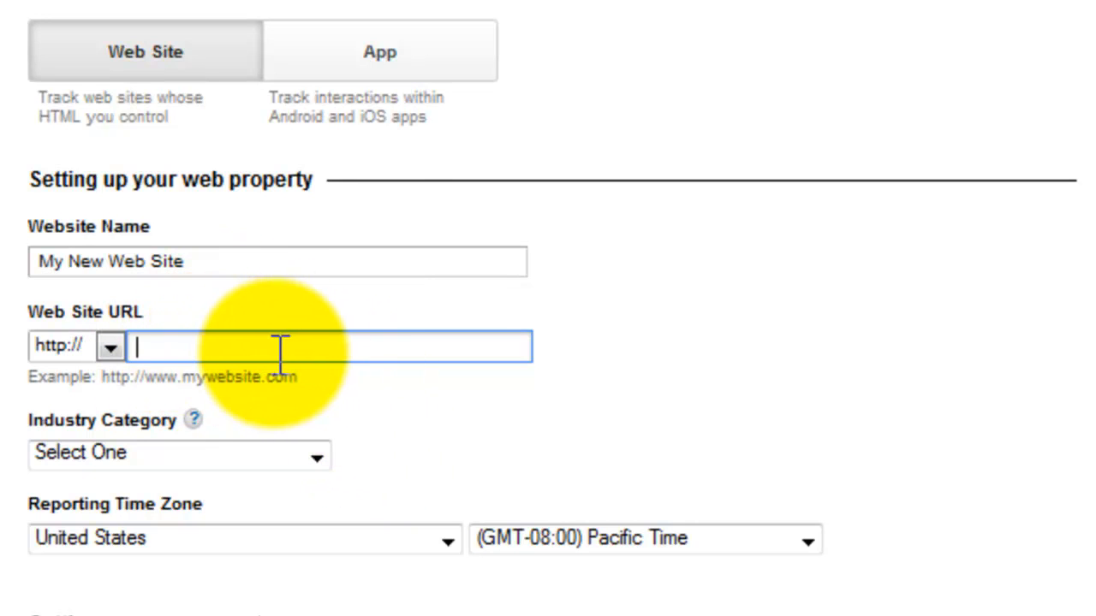
scroll(553, 308, "down", 2)
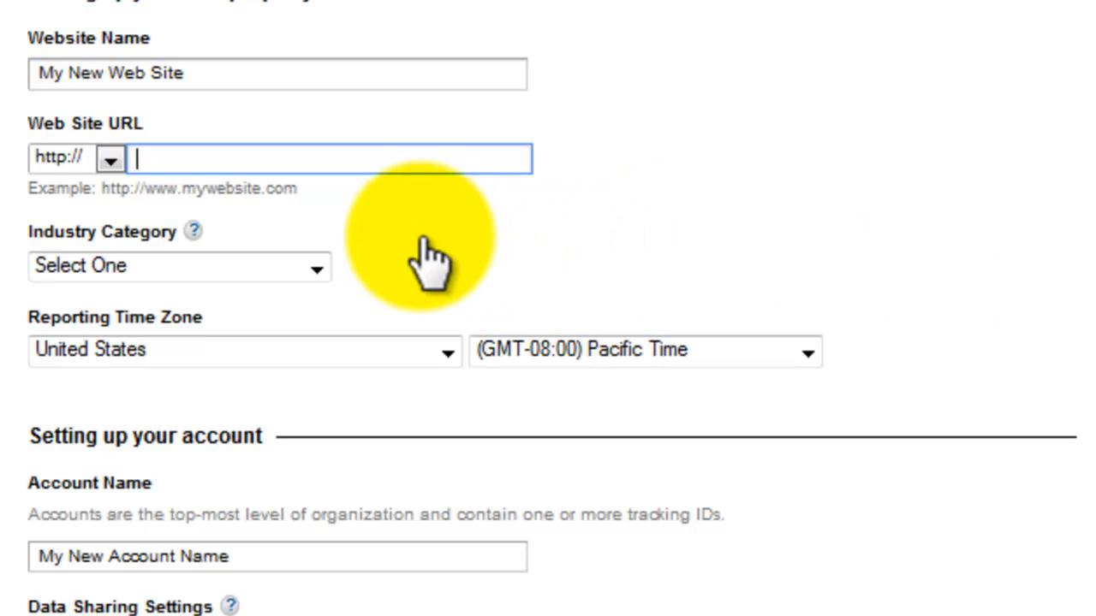
left_click(318, 270)
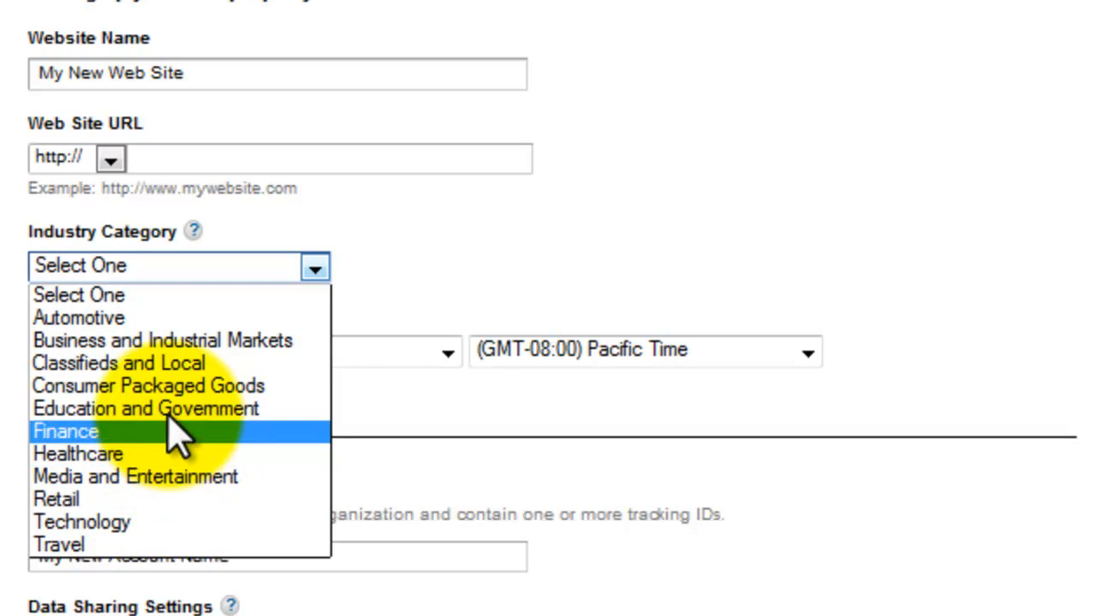
left_click(742, 229)
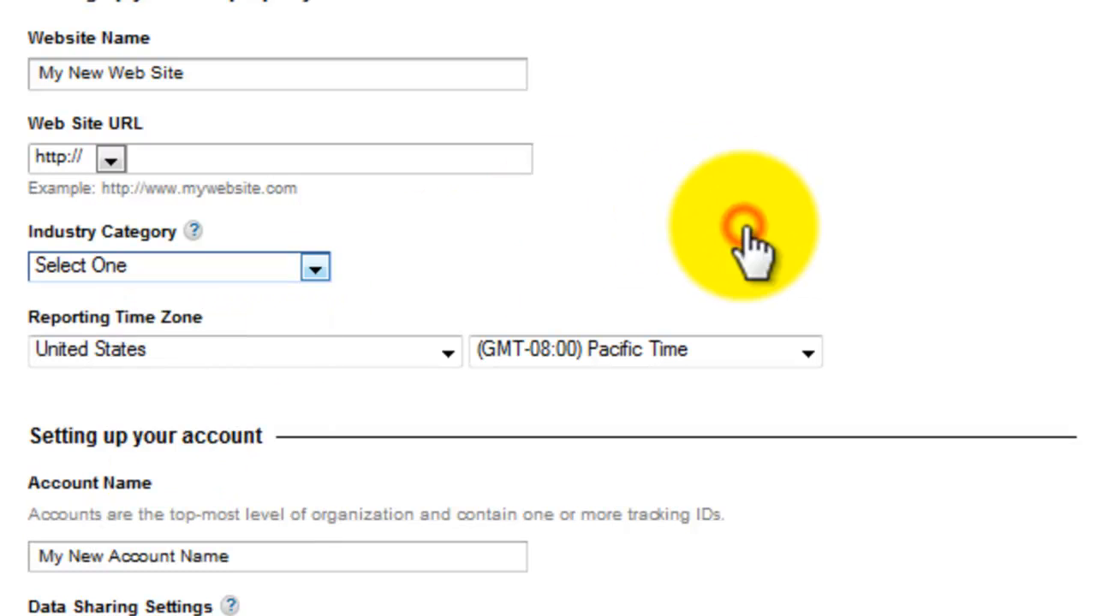
- Set the reporting time zone to (GMT-05:00) Eastern Time and the industry category to Business and Industrial Markets
left_click(808, 357)
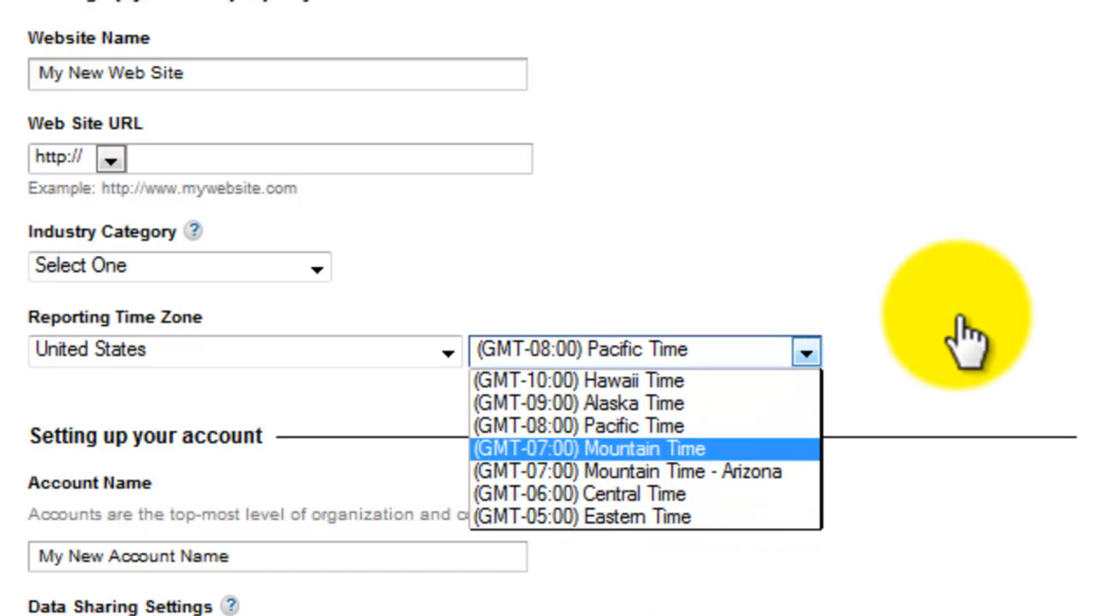
left_click(727, 516)
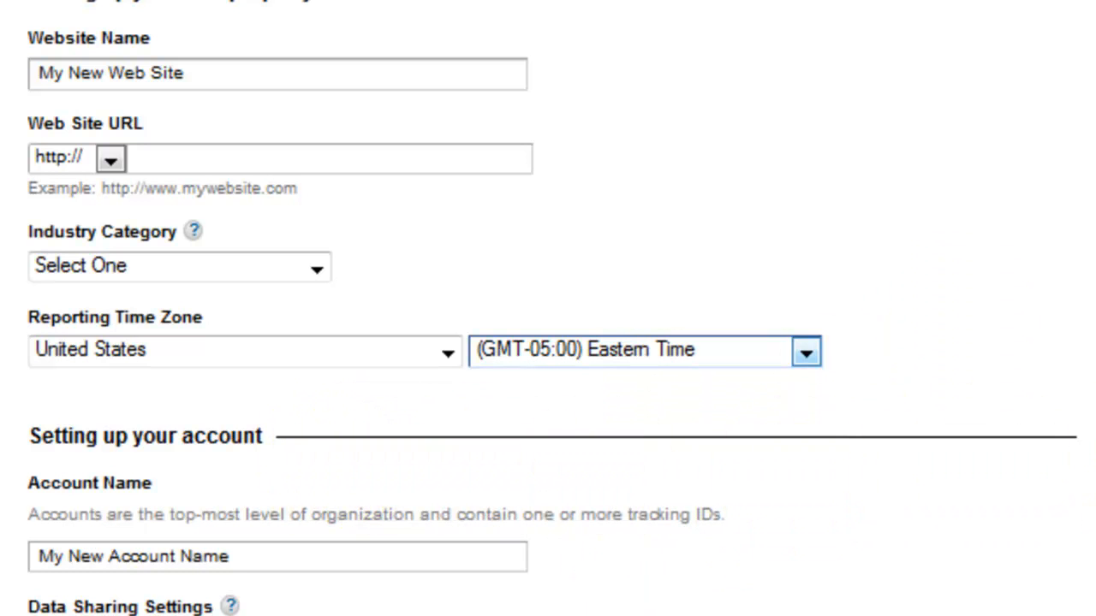
scroll(548, 308, "down", 3)
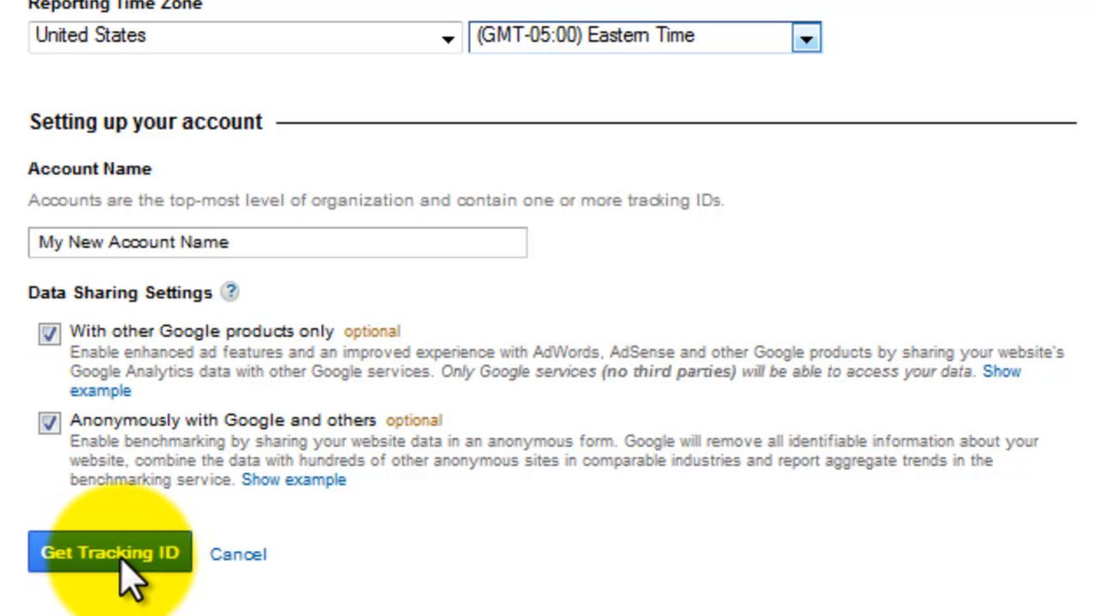
scroll(277, 86, "up", 3)
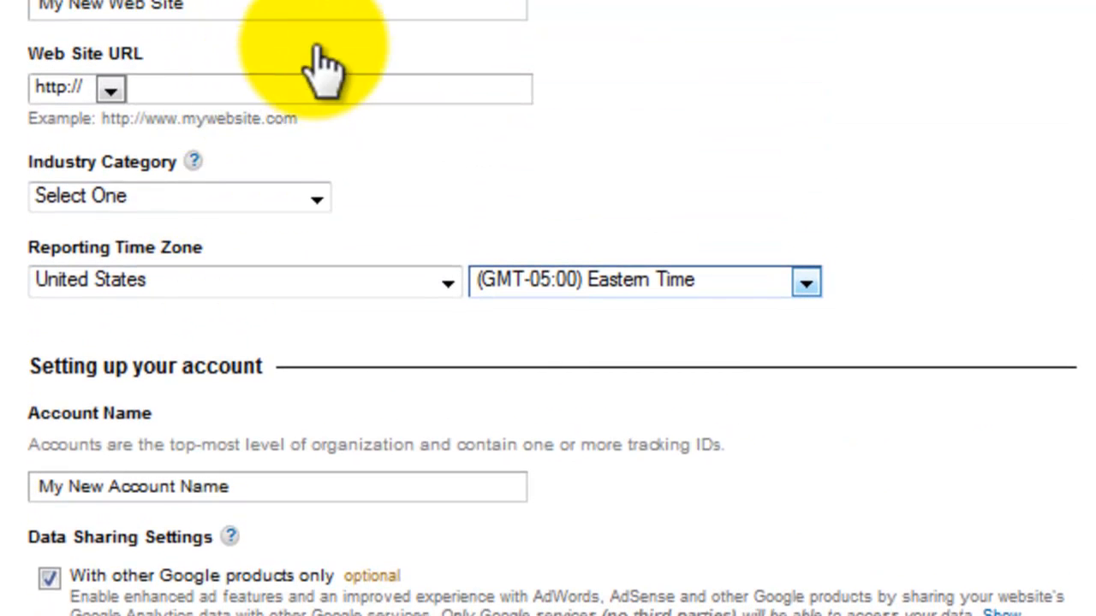
left_click(299, 204)
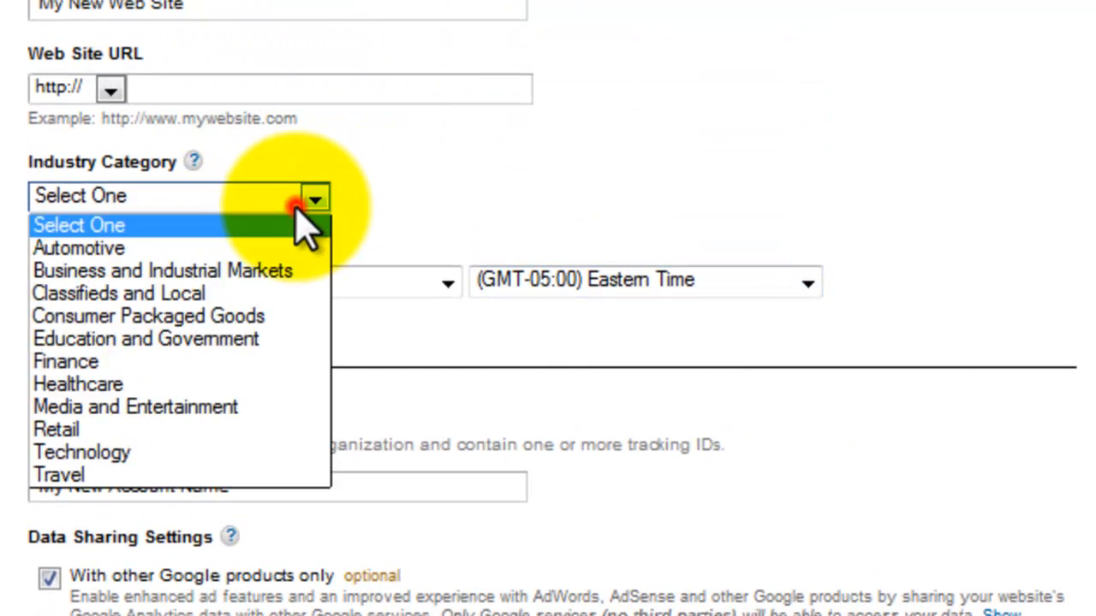
left_click(178, 272)
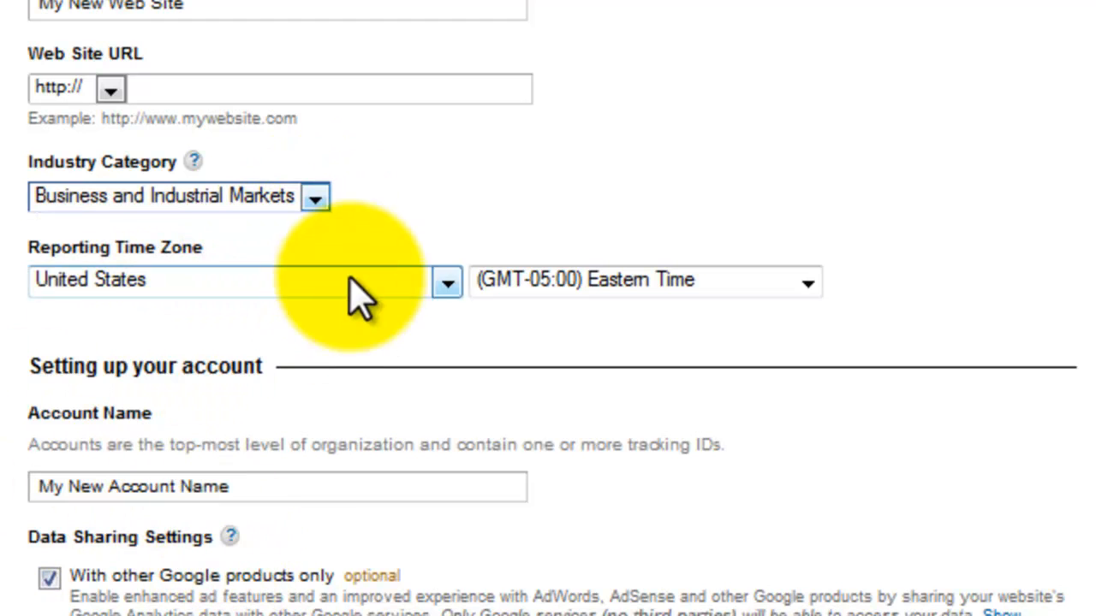
- Enter helpwithasmallbusiness.com as the web site URL
left_click(339, 92)
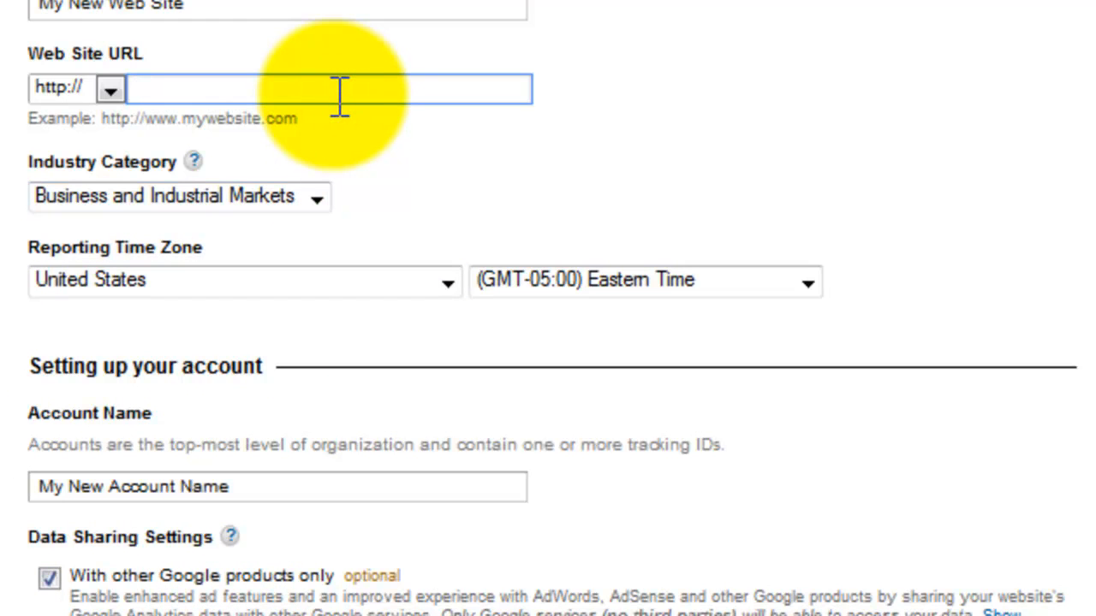
type("helpweit")
key("BackSpace")
type("ith")
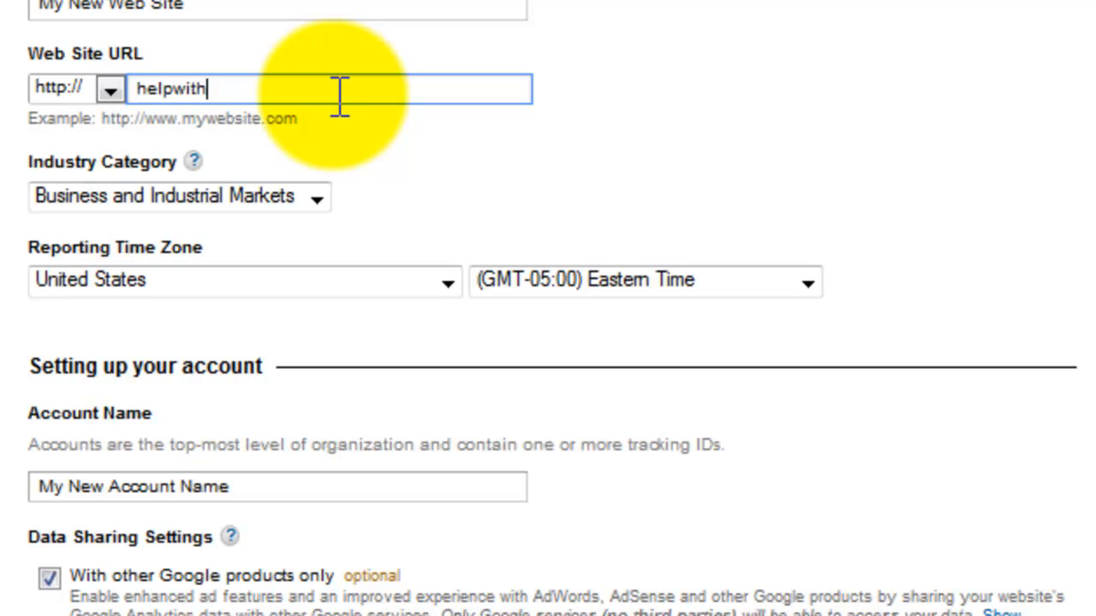
type("asmallbusiness.com")
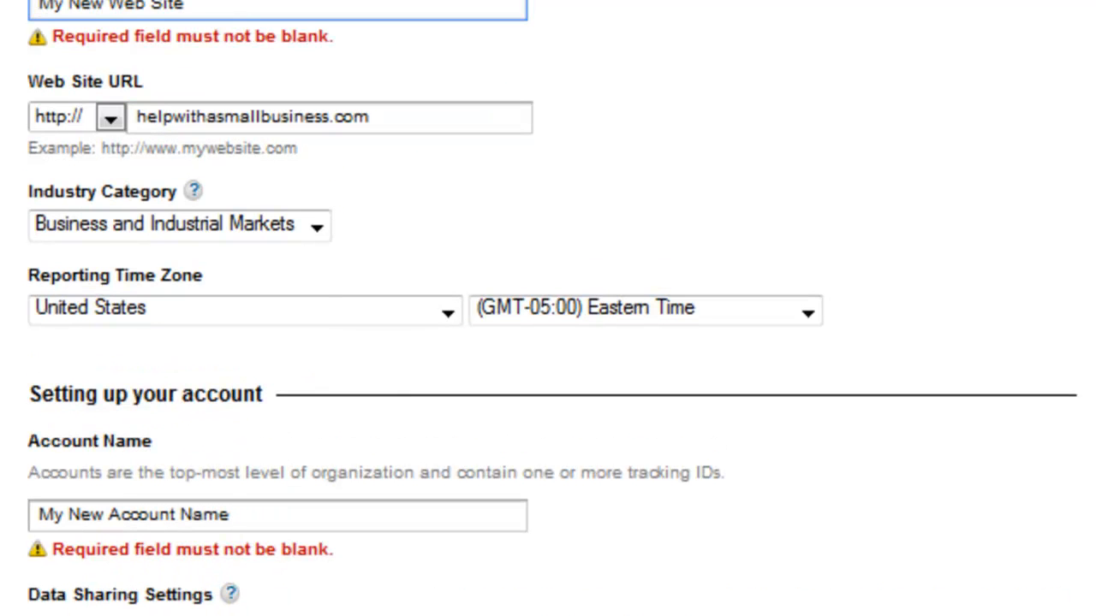
- Set the Analytics account name to "Help With A Biz"
left_click(195, 522)
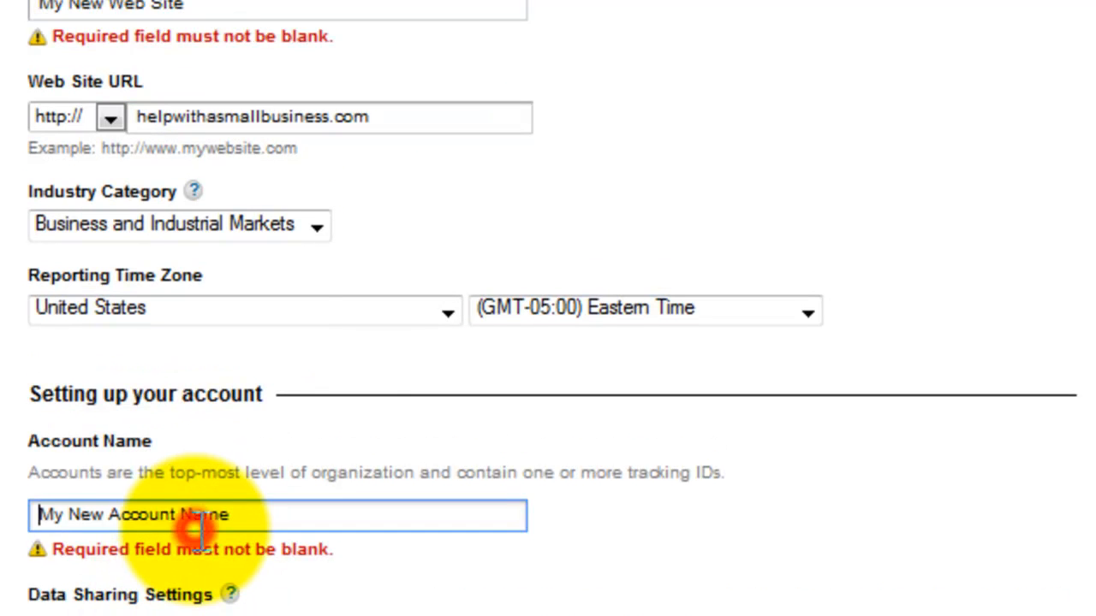
left_click(250, 527)
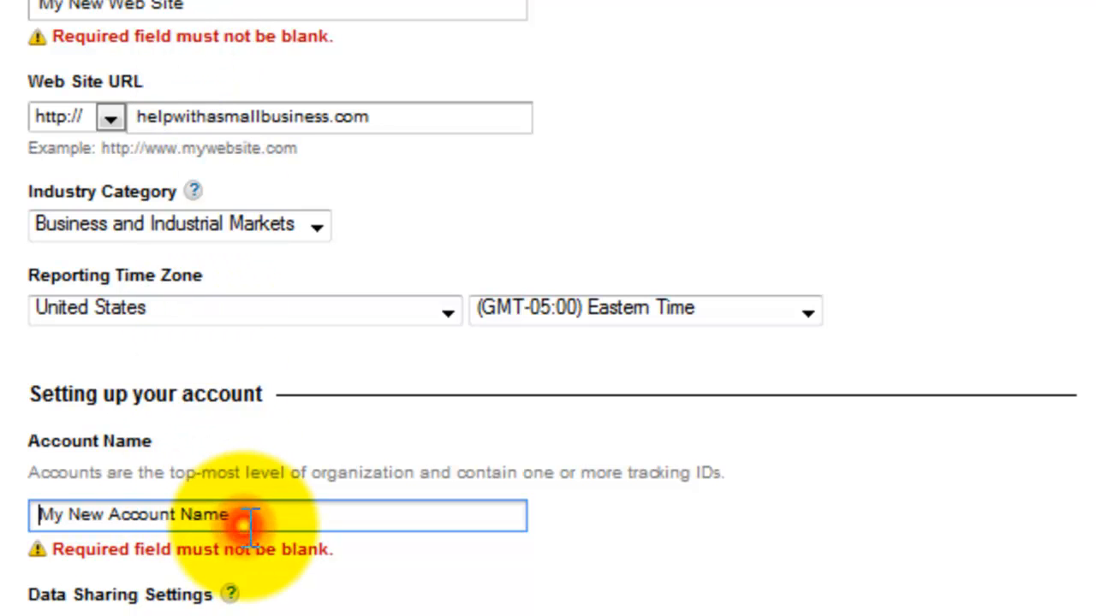
type("Help")
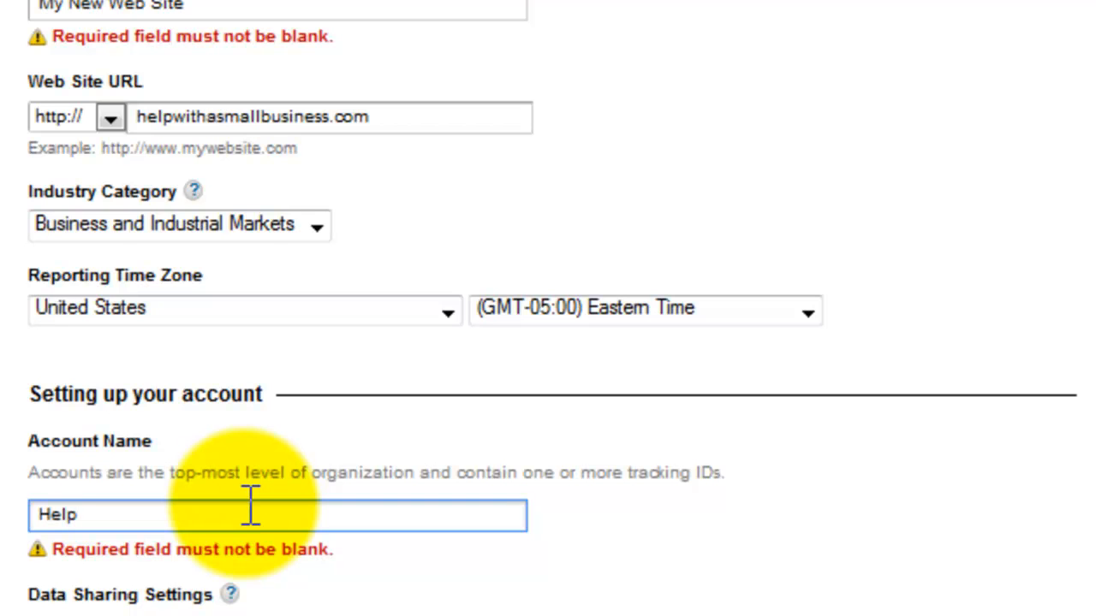
type("W")
key("BackSpace")
type("W")
key("BackSpace")
type("With A Biz")
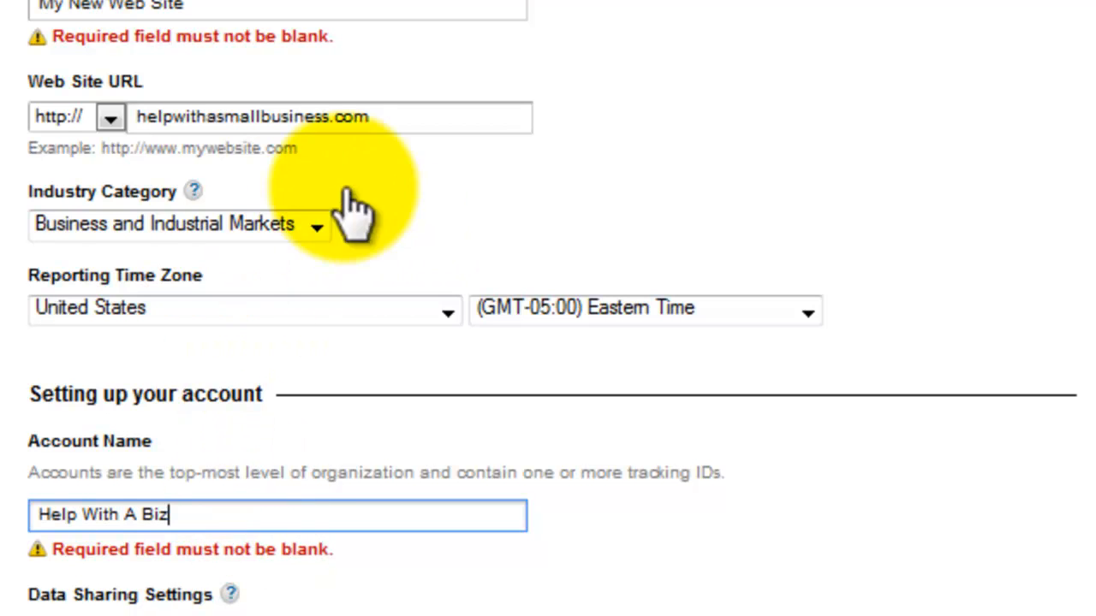
- Set the website name of the web property to "Help With A Biz"
scroll(237, 69, "up", 2)
left_click(223, 181)
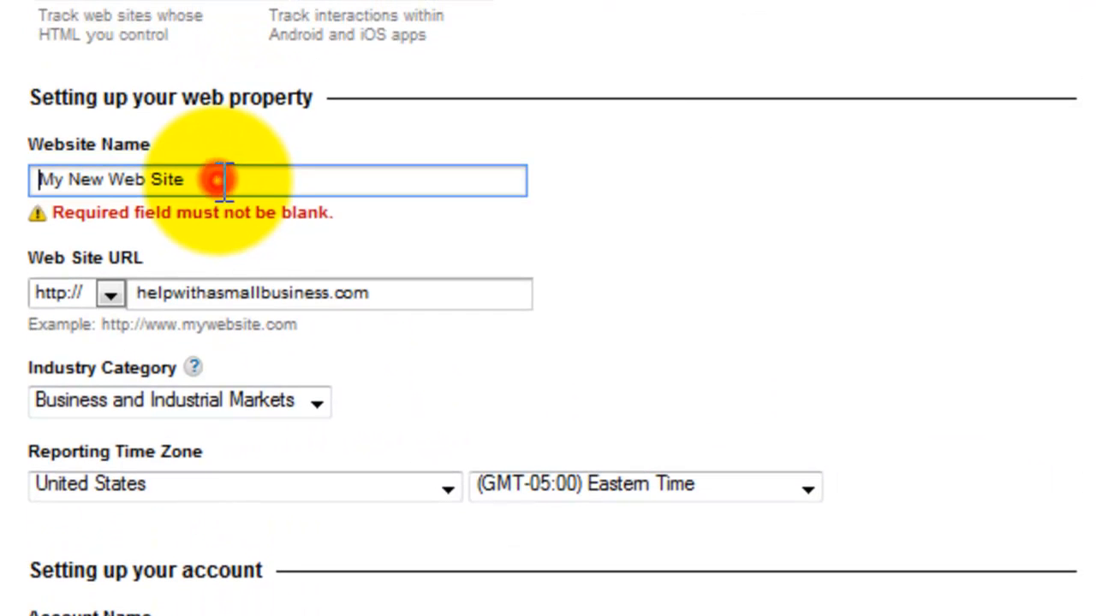
type("He")
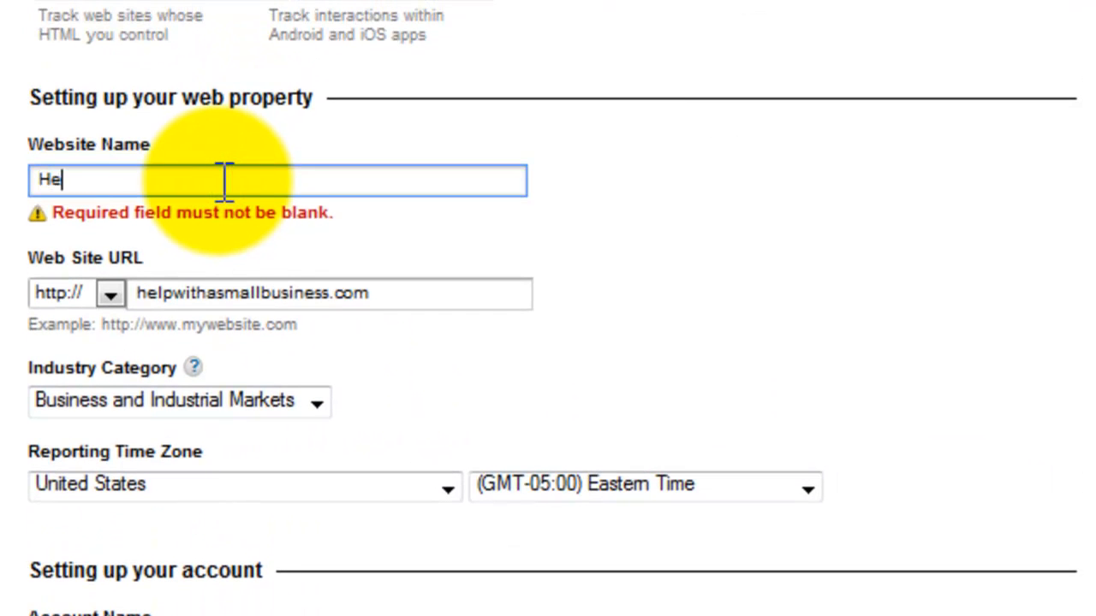
type("lp With A Biz")
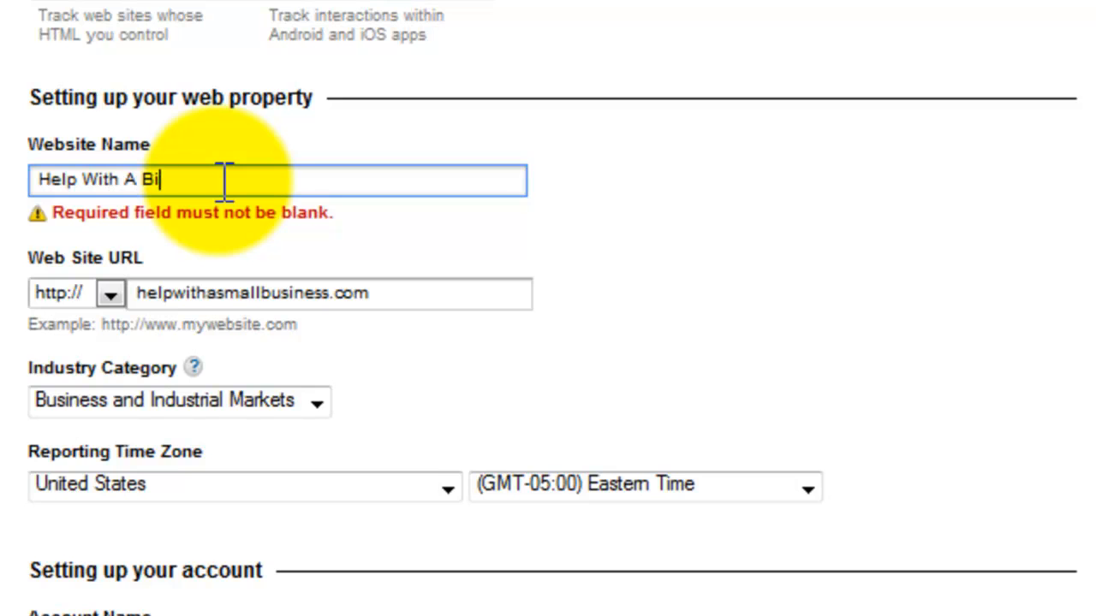
- Request the tracking ID with both data sharing options kept, and accept the Google Analytics Terms of Service for the United States
scroll(225, 180, "down", 4)
scroll(103, 125, "down", 2)
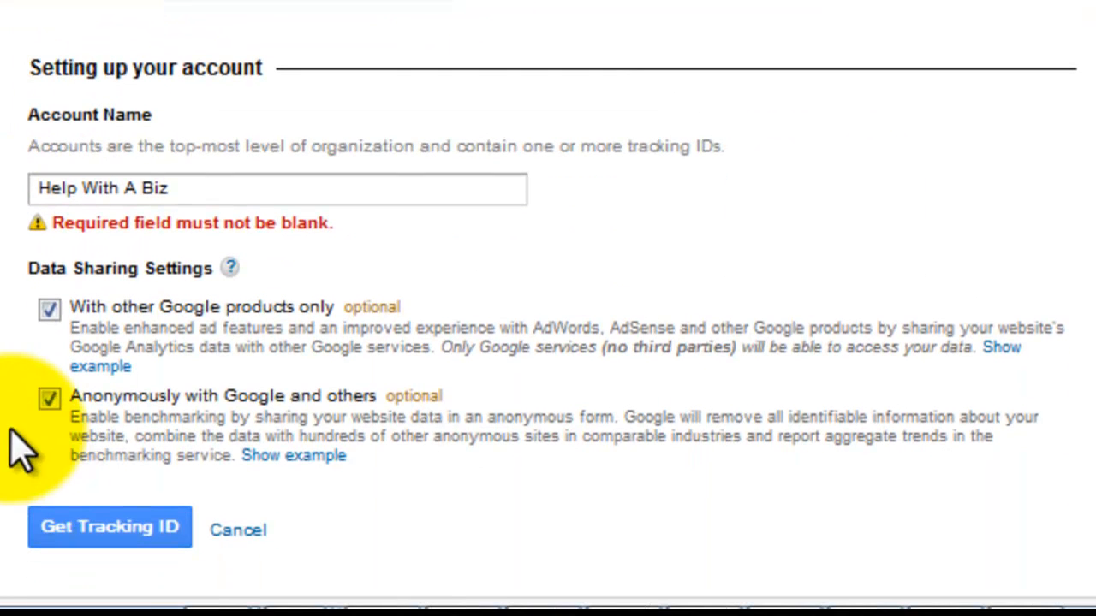
left_click(96, 539)
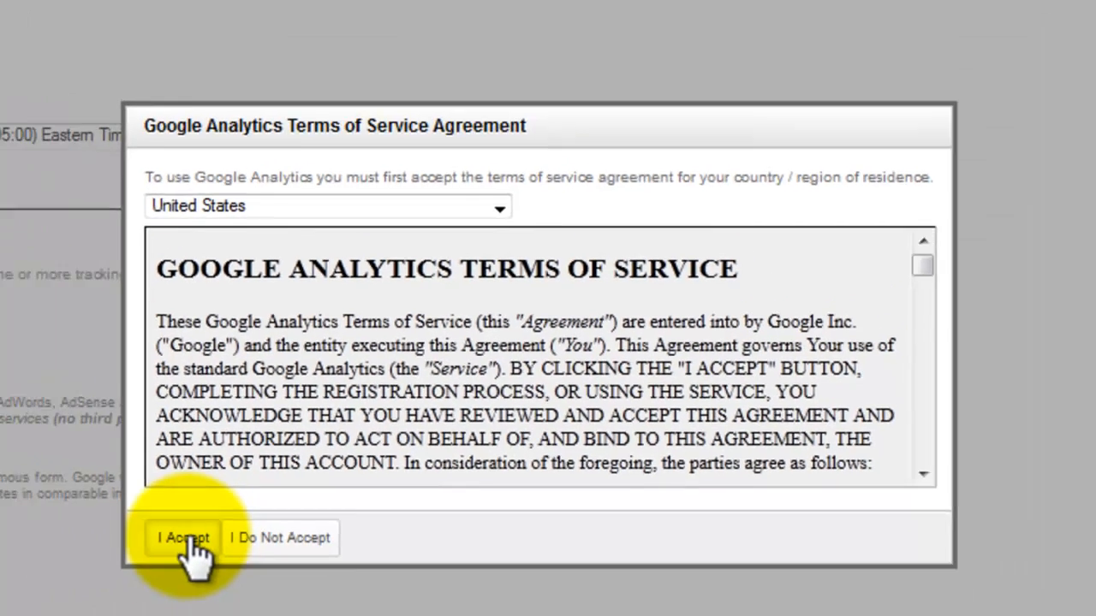
left_click(112, 546)
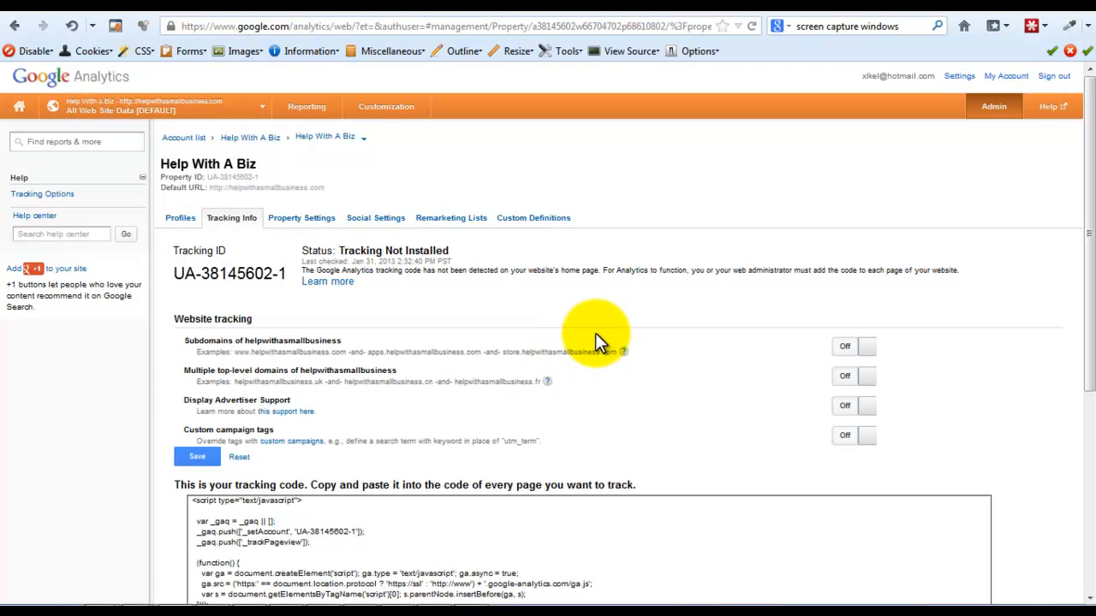
- Copy the complete tracking ID of the Help With A Biz property from its tracking info
scroll(595, 333, "down", 4)
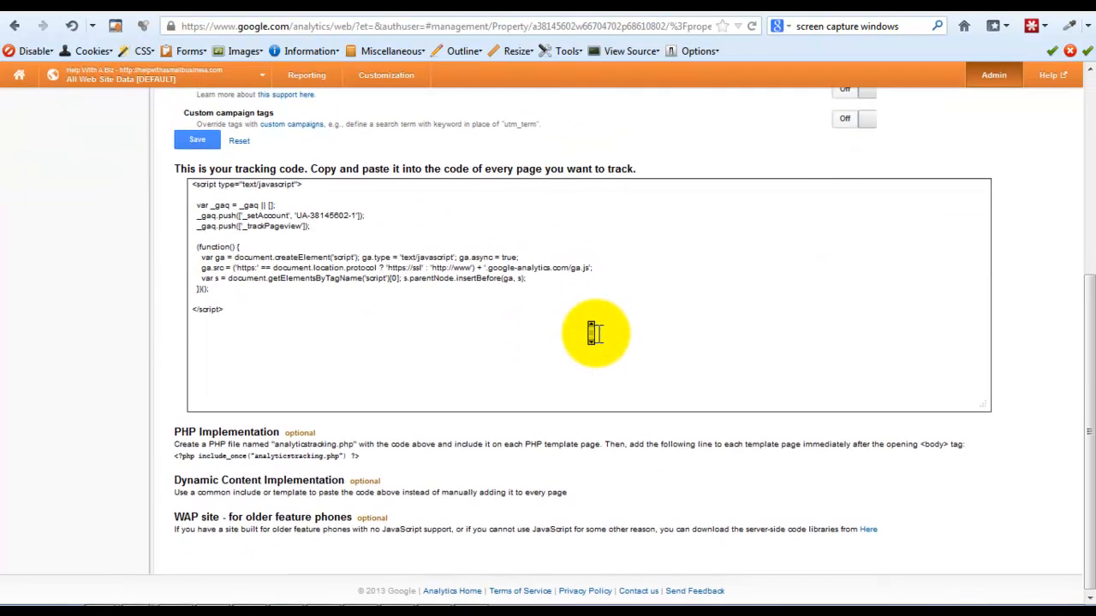
scroll(595, 333, "up", 2)
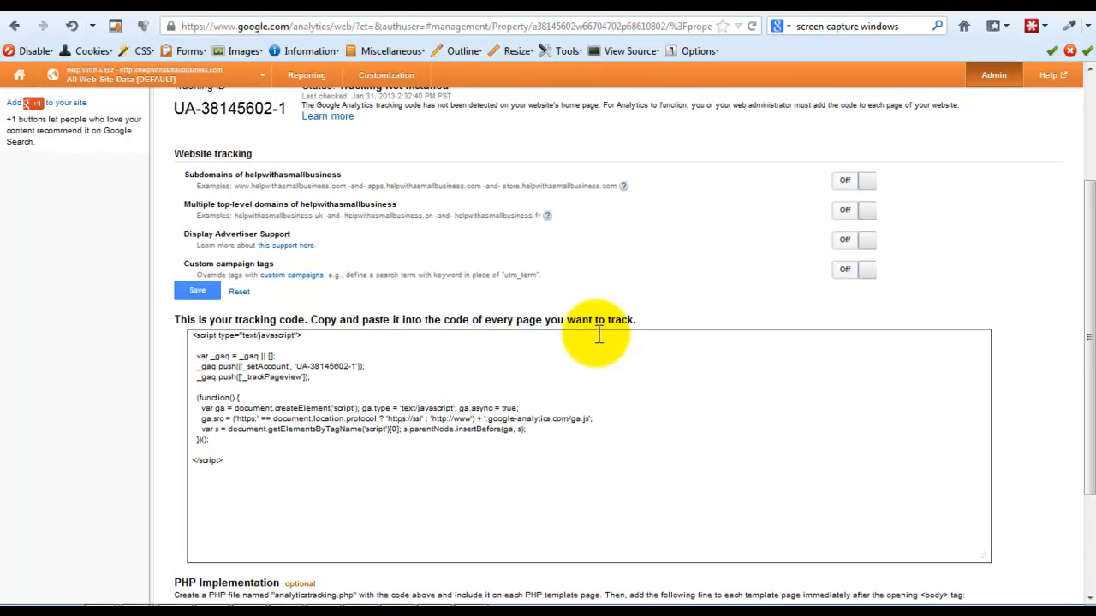
scroll(595, 333, "up", 2)
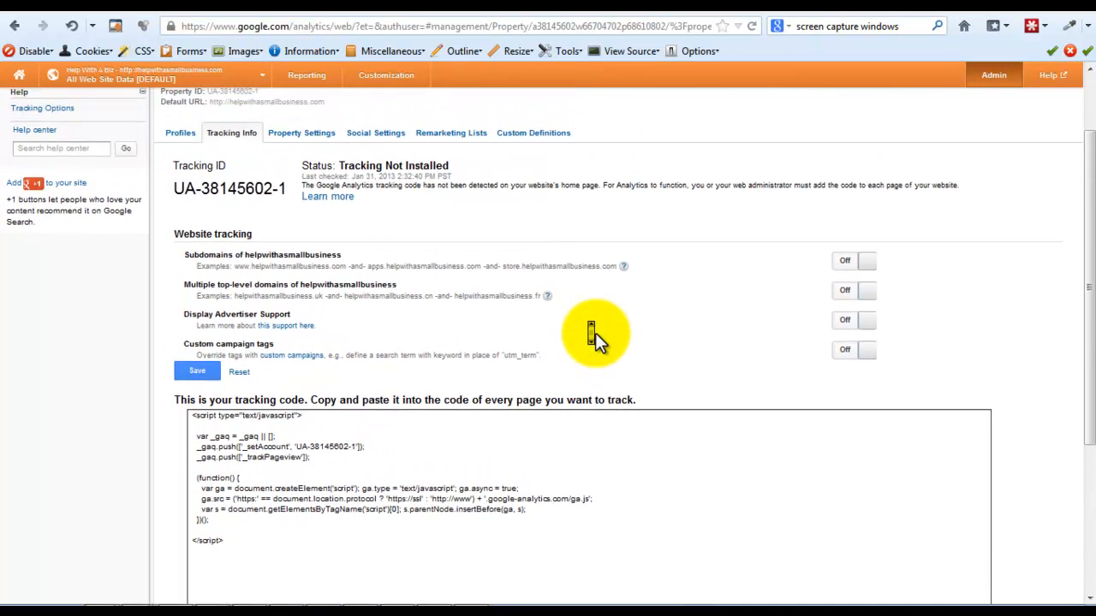
scroll(595, 333, "up", 1)
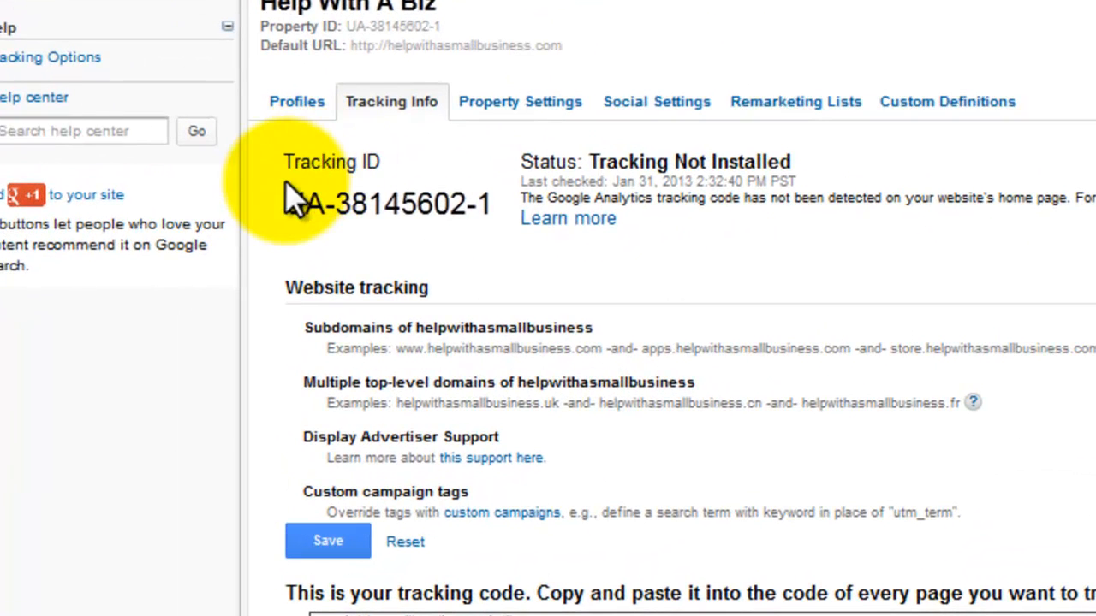
left_click_drag(283, 198, 385, 203)
left_click(285, 193)
left_click_drag(505, 210, 470, 210)
left_click(470, 208)
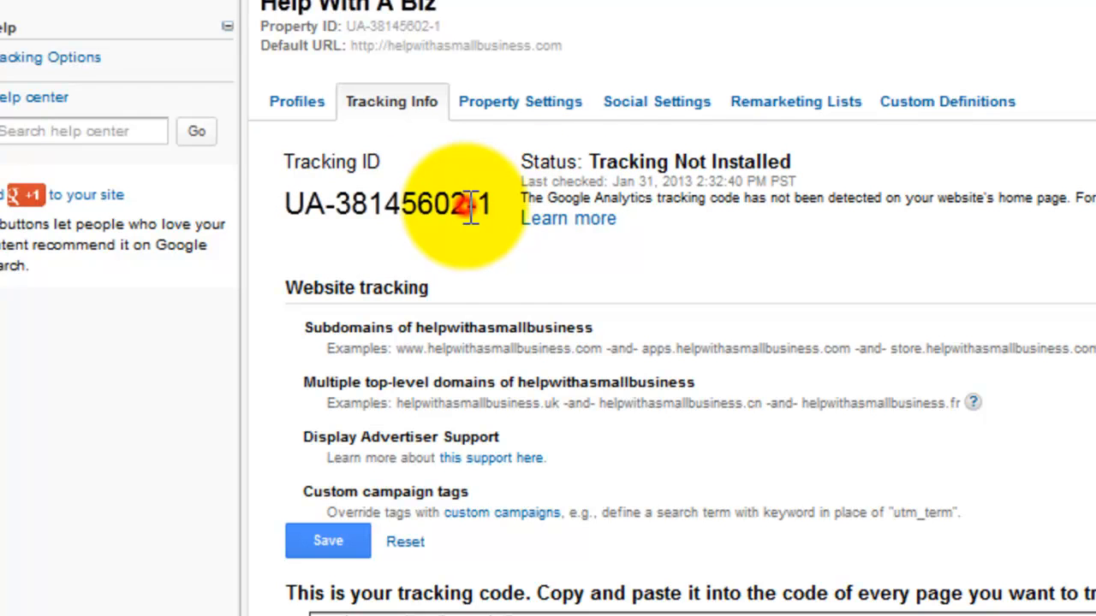
left_click(471, 208)
left_click(472, 208)
left_click(471, 208)
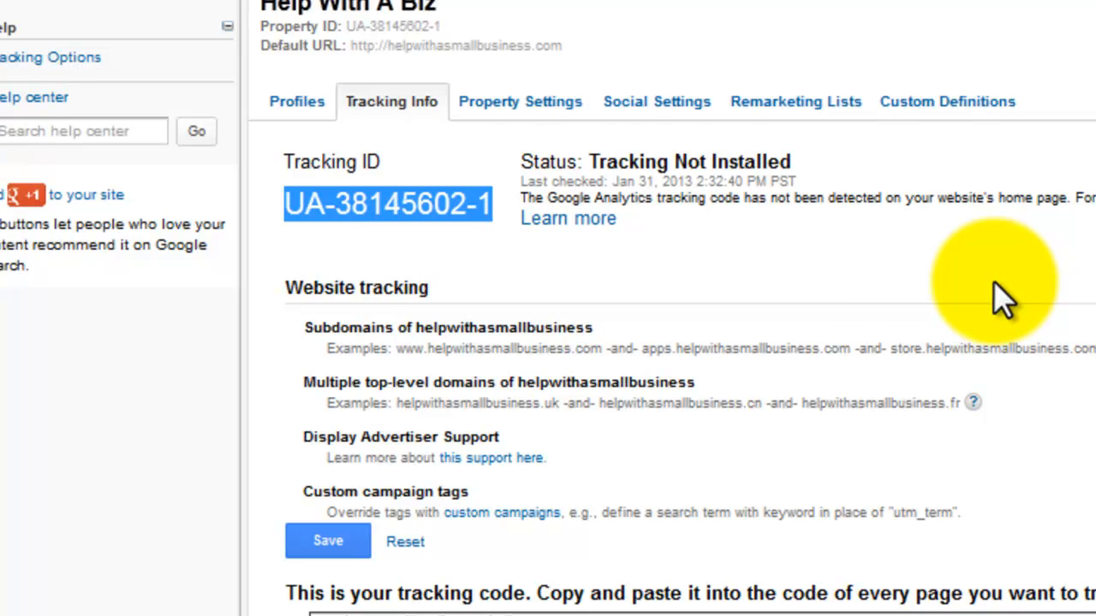
right_click(438, 213)
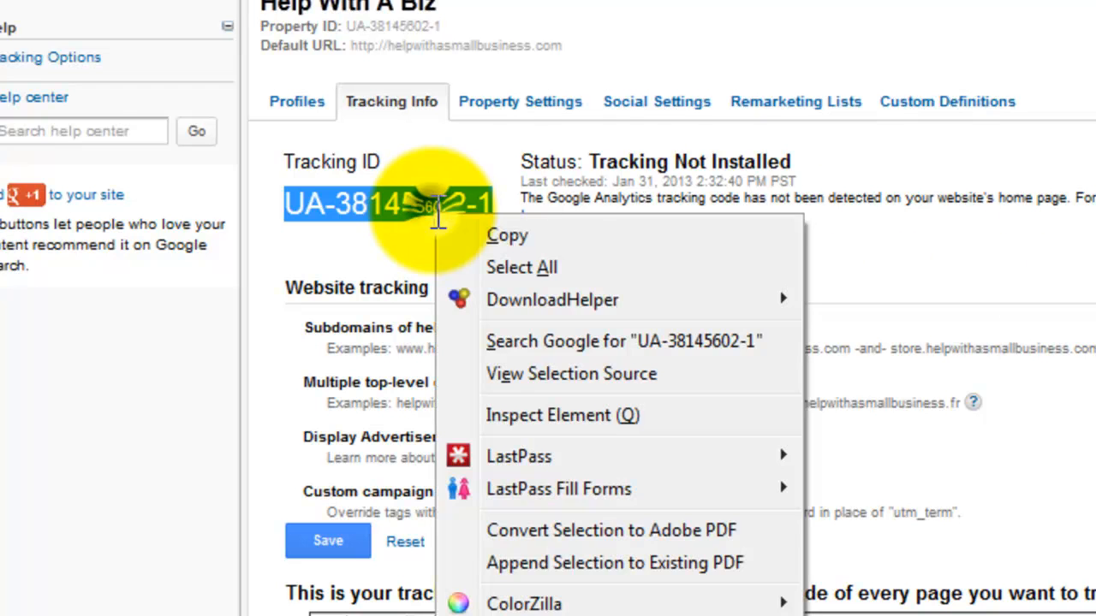
left_click(506, 237)
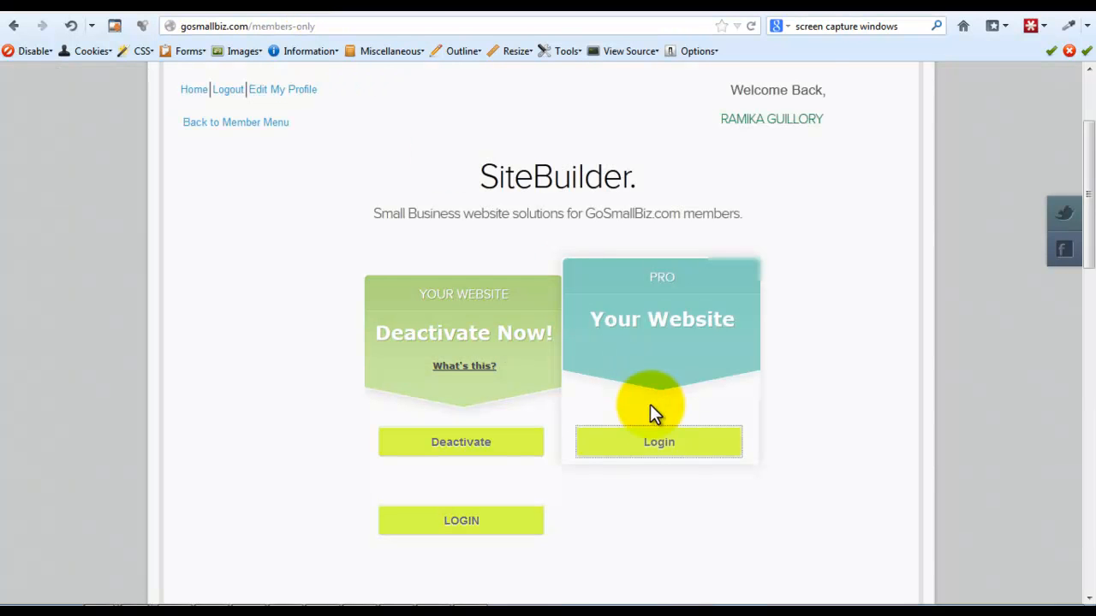
- Return to the GoSmallBiz member login, autofill another saved member's user name and password from LastPass, and log in
scroll(809, 78, "up", 3)
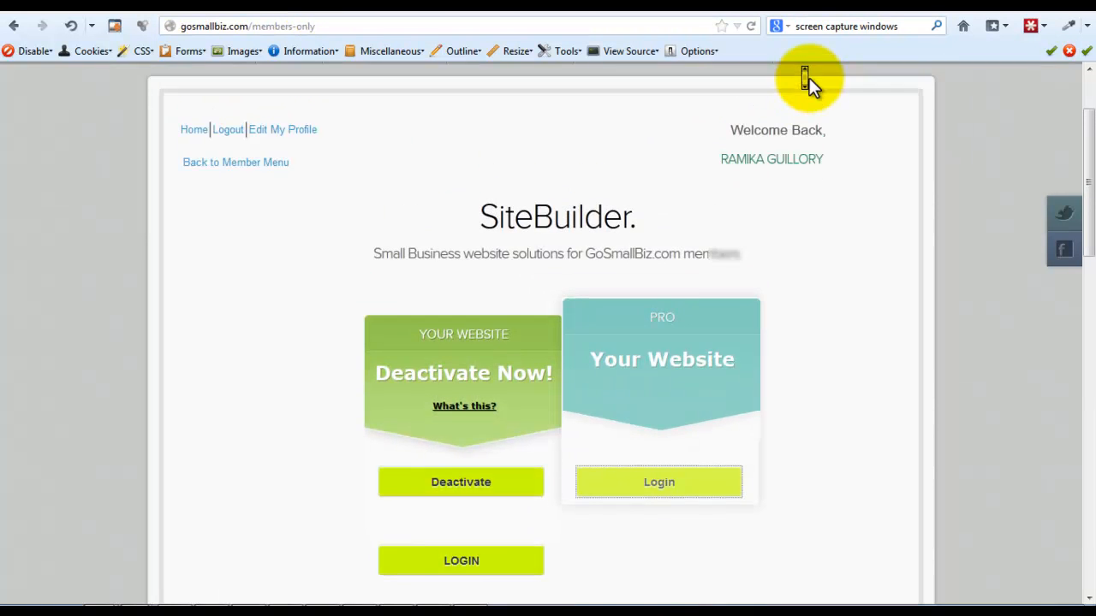
left_click(683, 77)
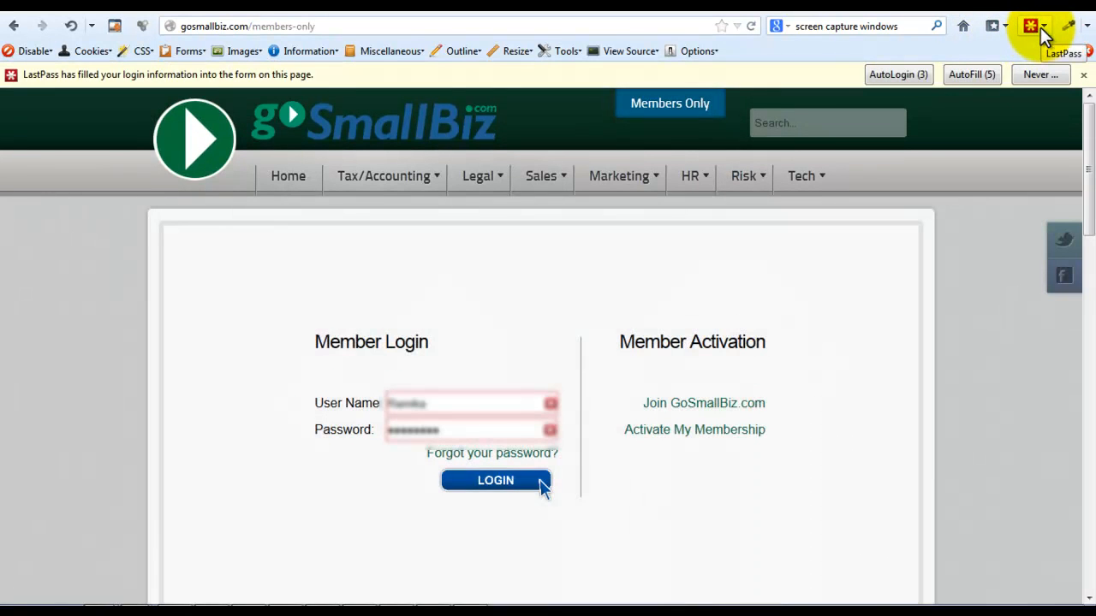
left_click(1040, 27)
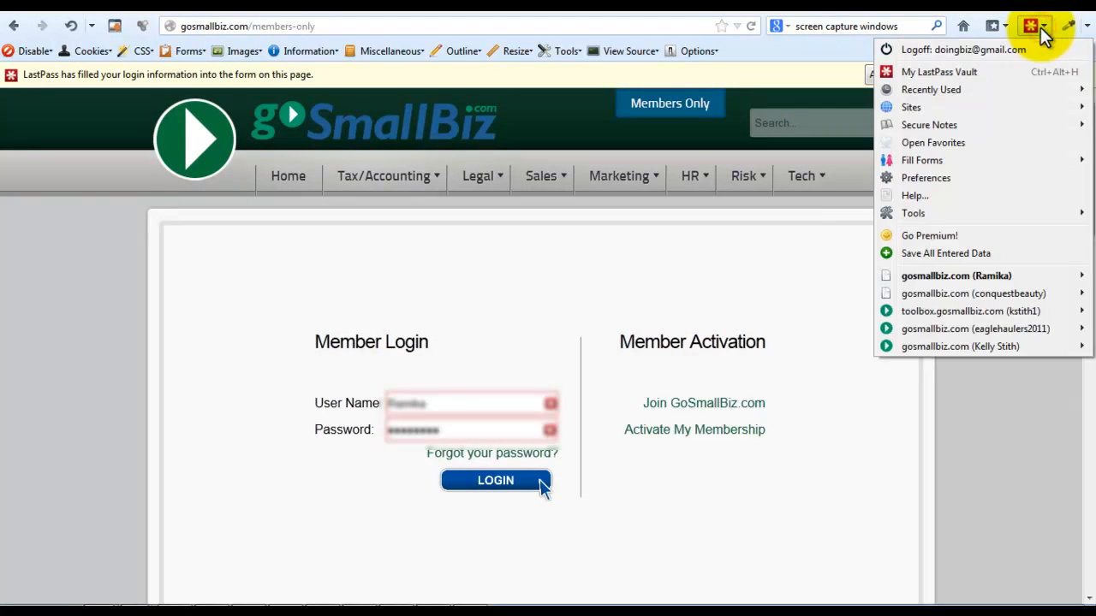
left_click(784, 55)
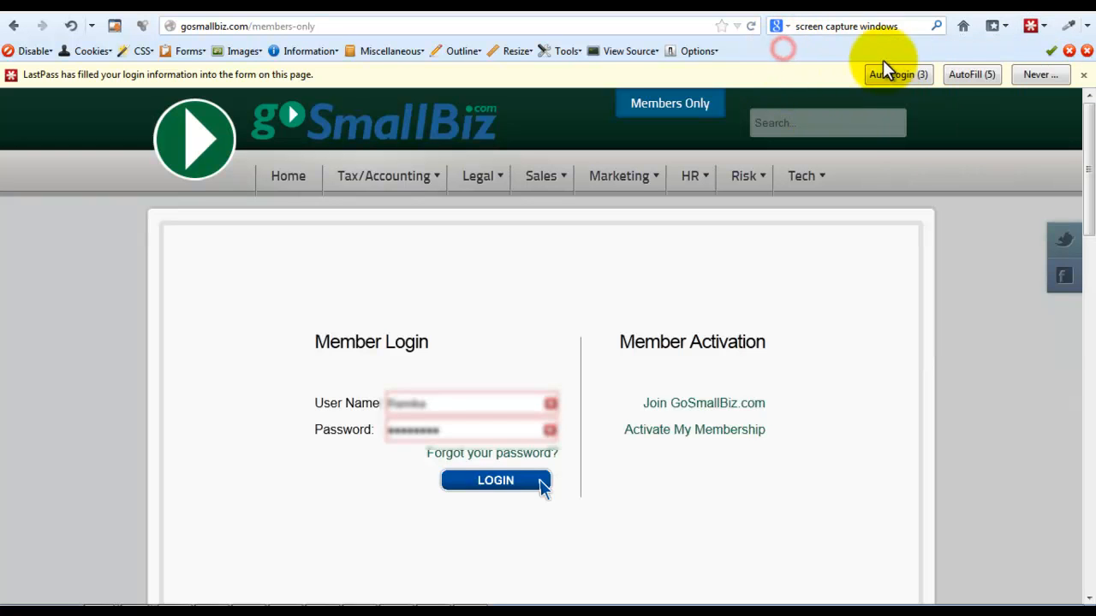
left_click(918, 74)
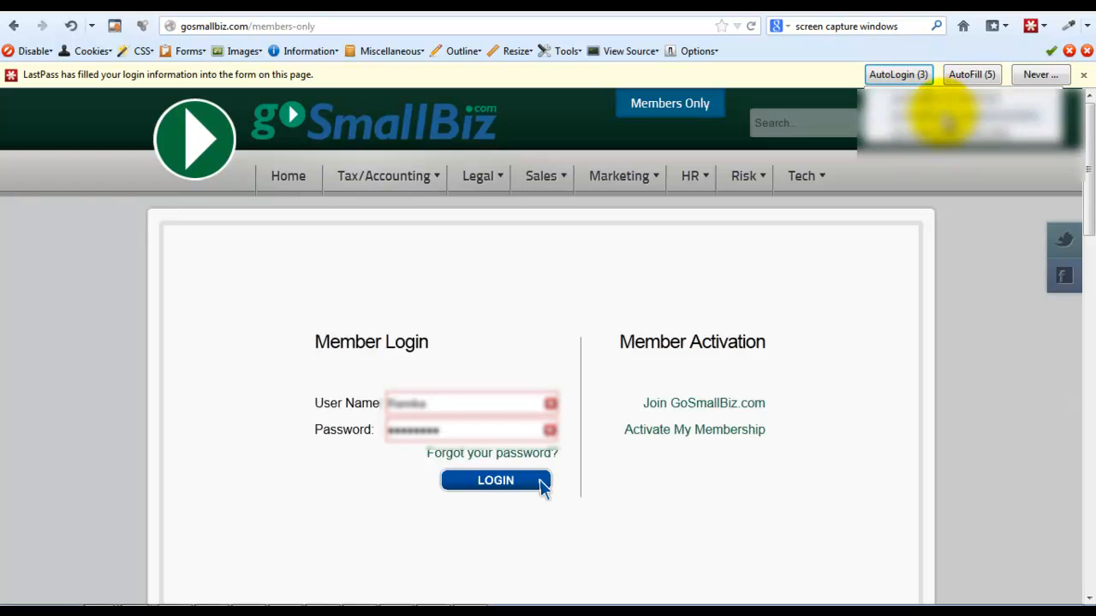
left_click(965, 76)
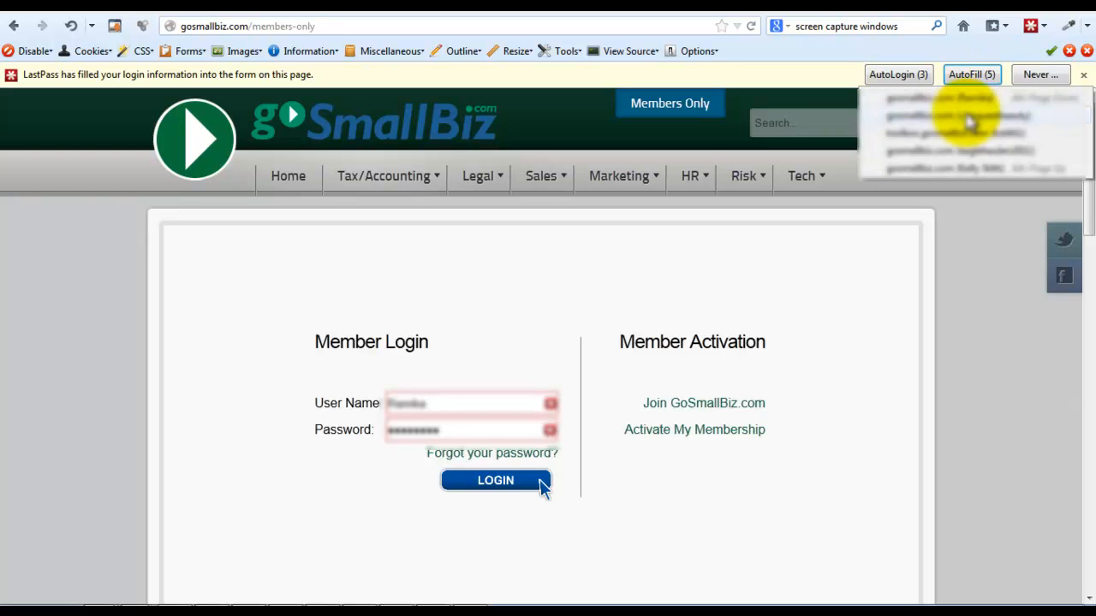
left_click(957, 114)
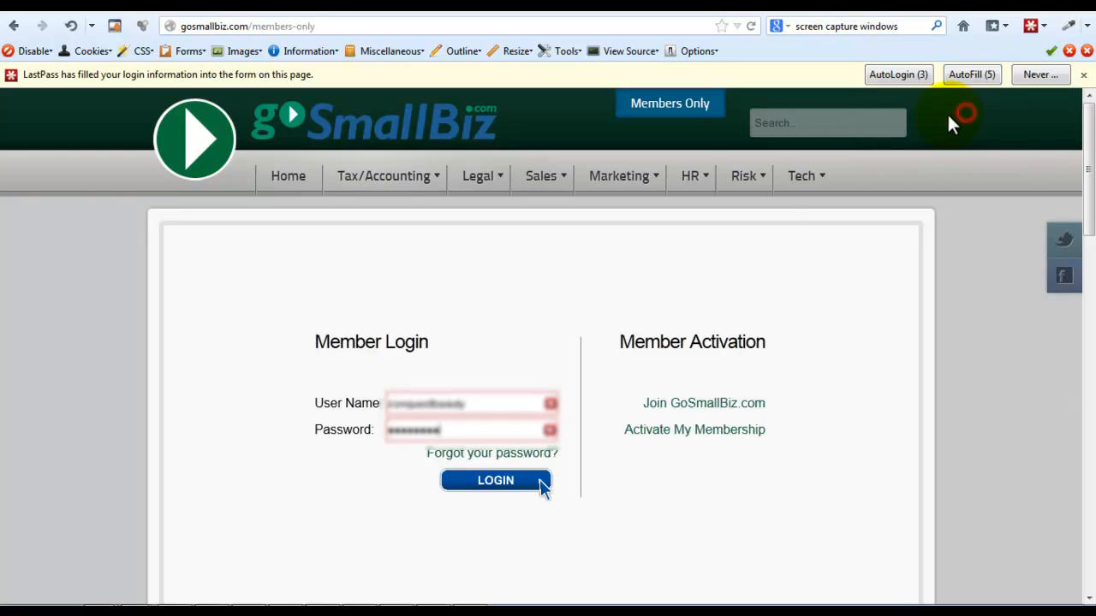
left_click(496, 482)
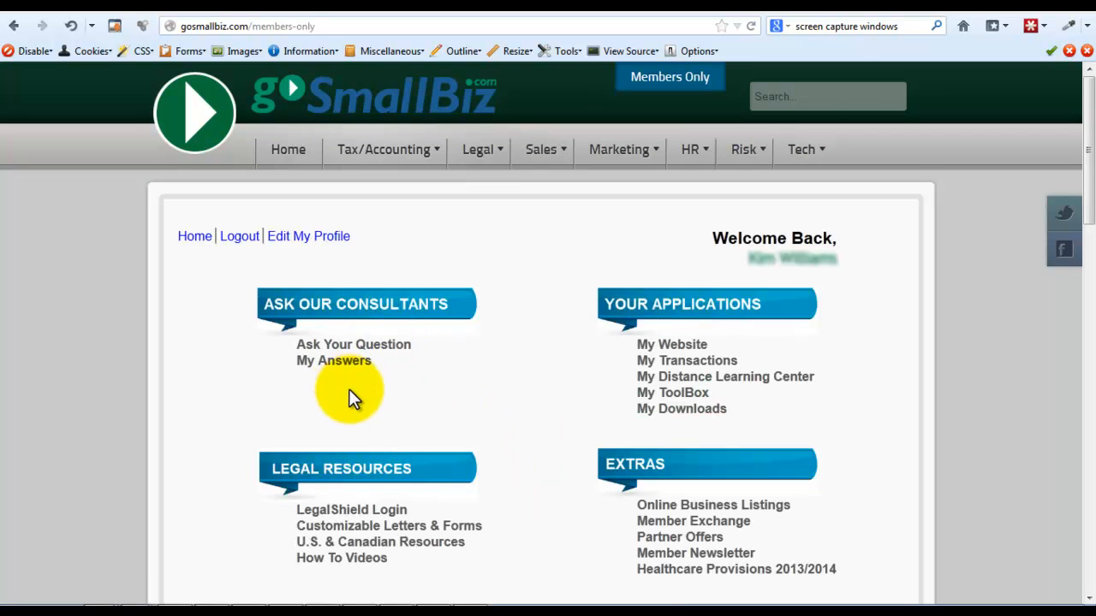
- Go to the member's website solutions and open the Pro website in the SiteBuilder editor
left_click(672, 348)
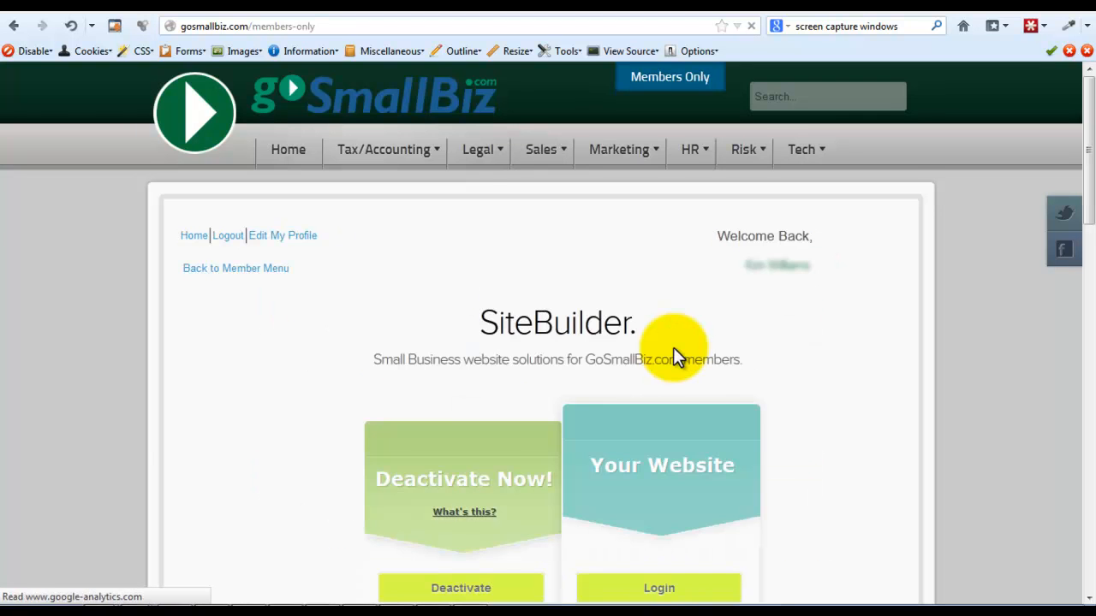
scroll(704, 536, "down", 3)
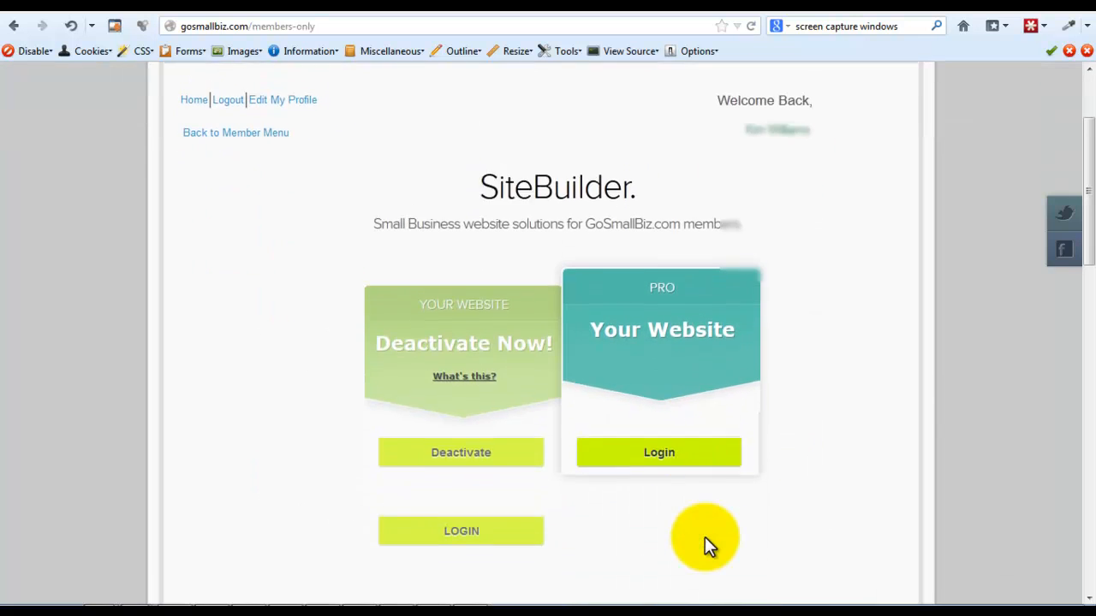
left_click(628, 464)
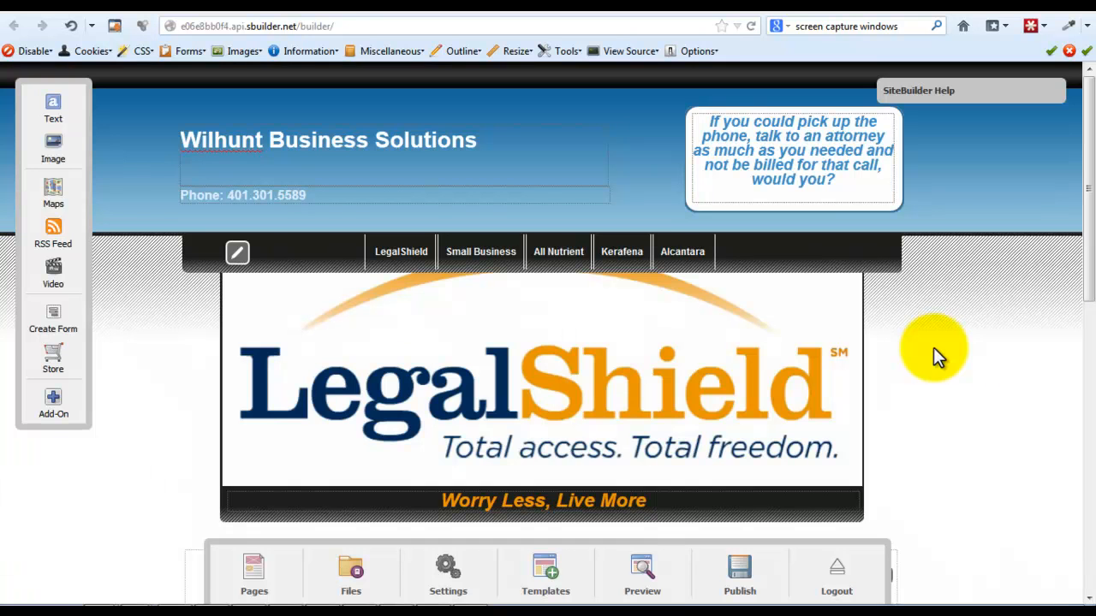
- Open the website settings of the site in the SiteBuilder editor
scroll(933, 347, "down", 3)
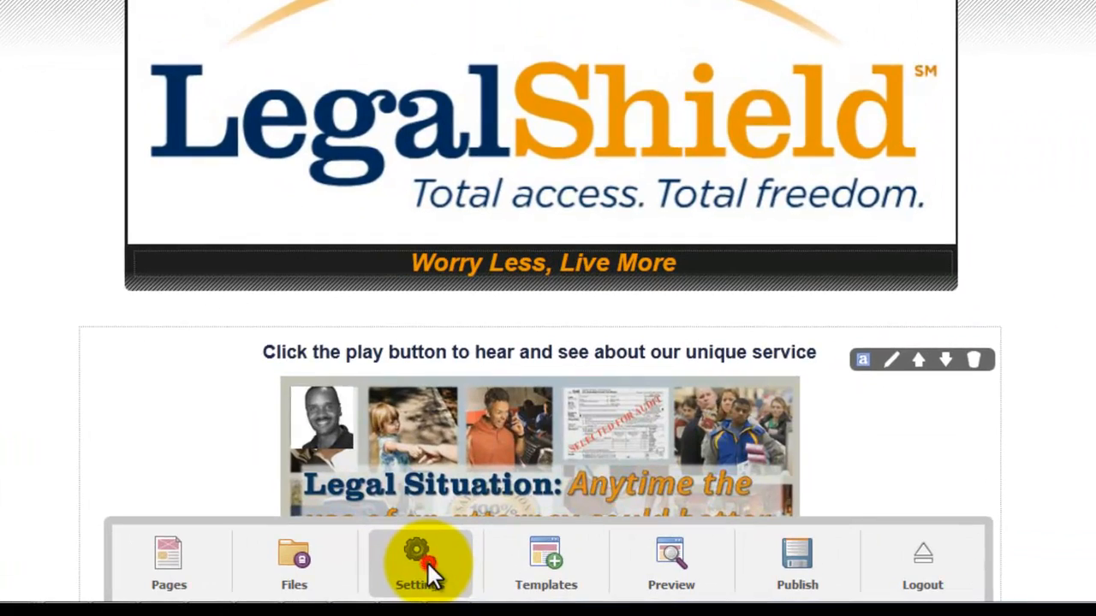
left_click(454, 581)
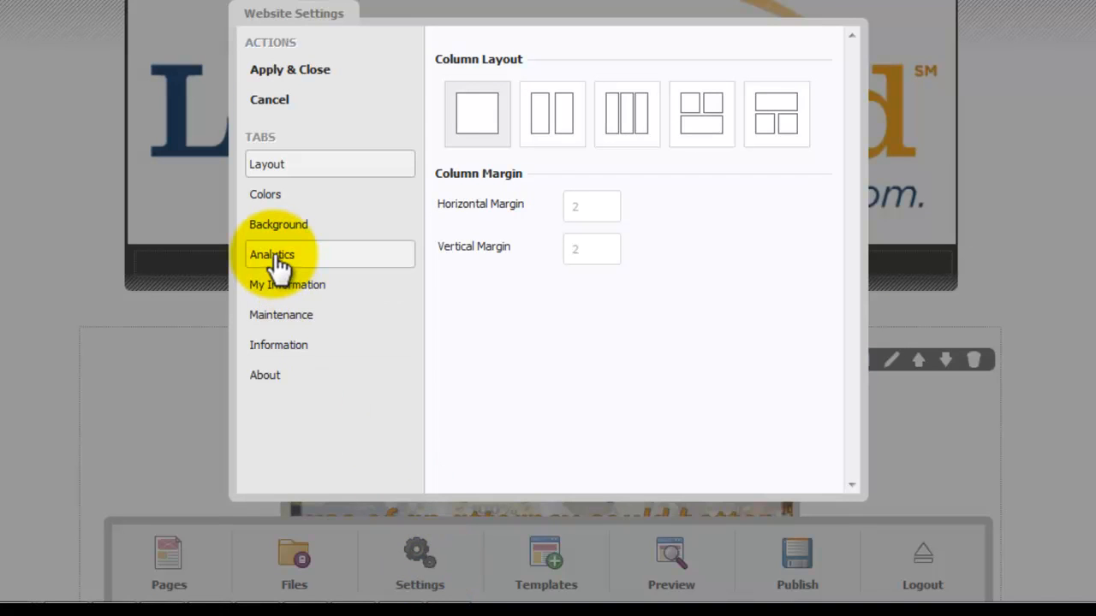